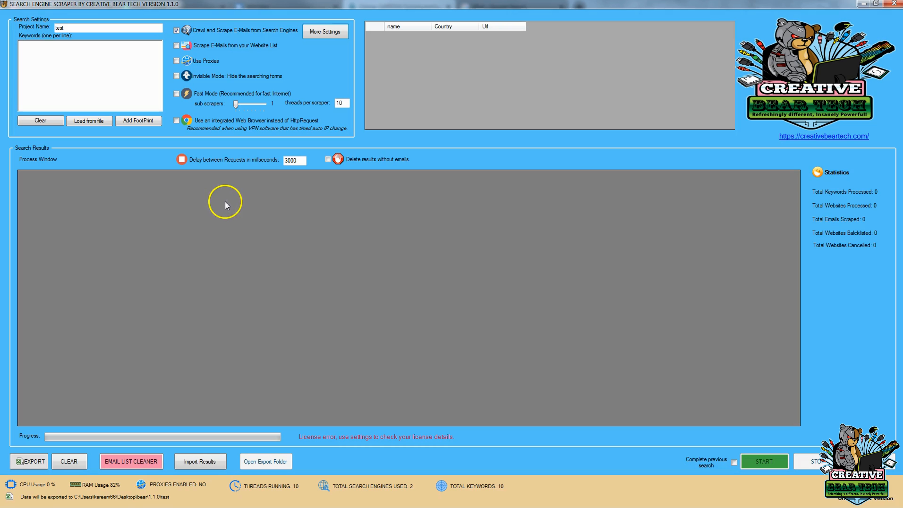
Open the captcha settings, follow the 2Captcha website link and close the settings dialog
left_click(324, 33)
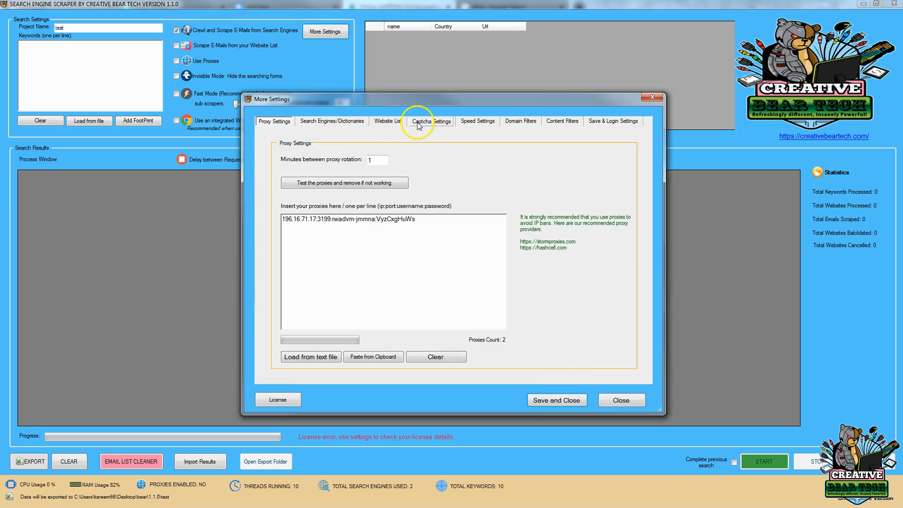
left_click(425, 122)
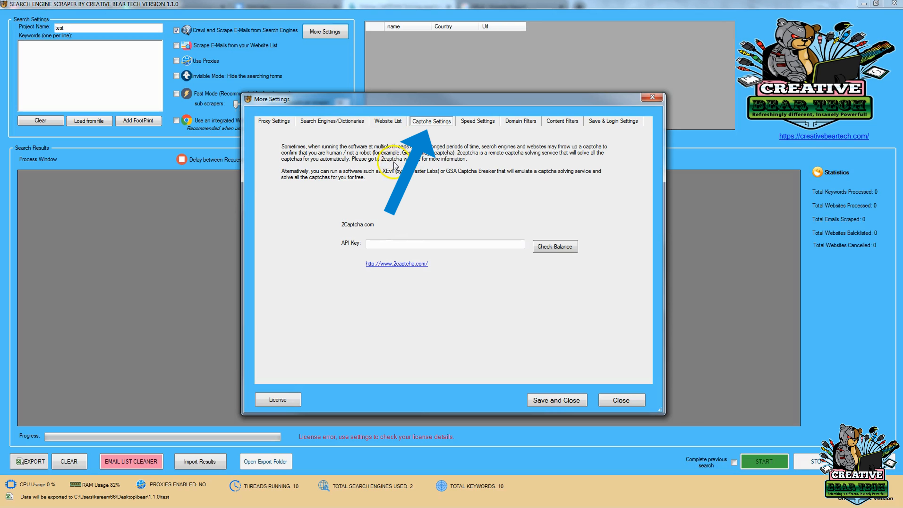
left_click(397, 266)
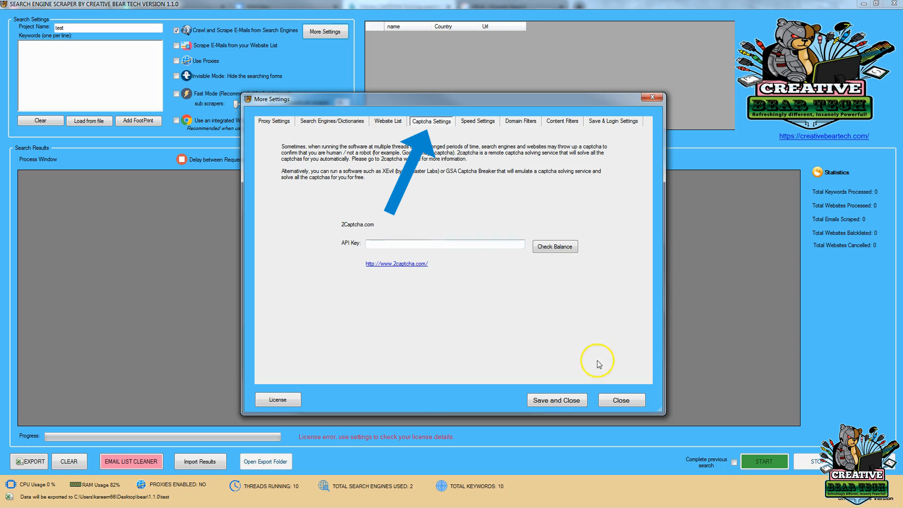
left_click(616, 401)
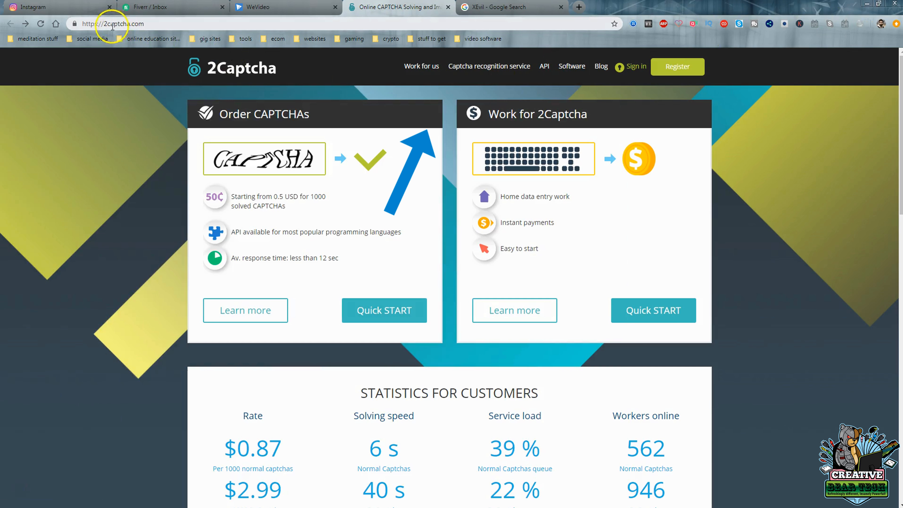
Register a 2Captcha account with the e-mail address and the browser's suggested password
left_click(677, 66)
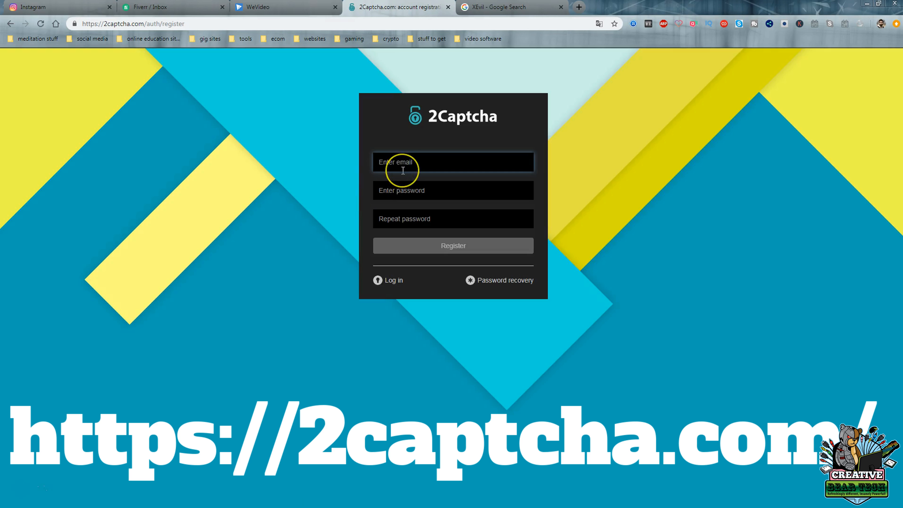
left_click(401, 167)
type("ka")
left_click(397, 183)
left_click(396, 194)
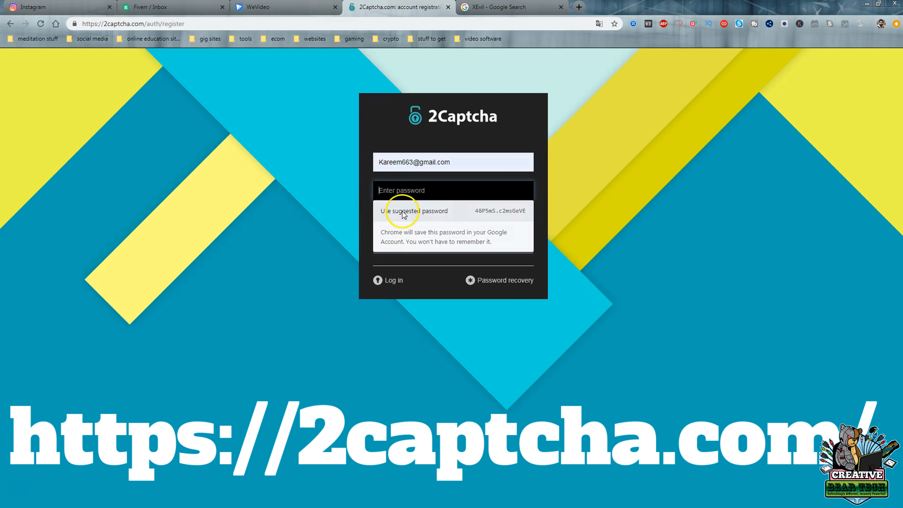
left_click(397, 211)
left_click(440, 246)
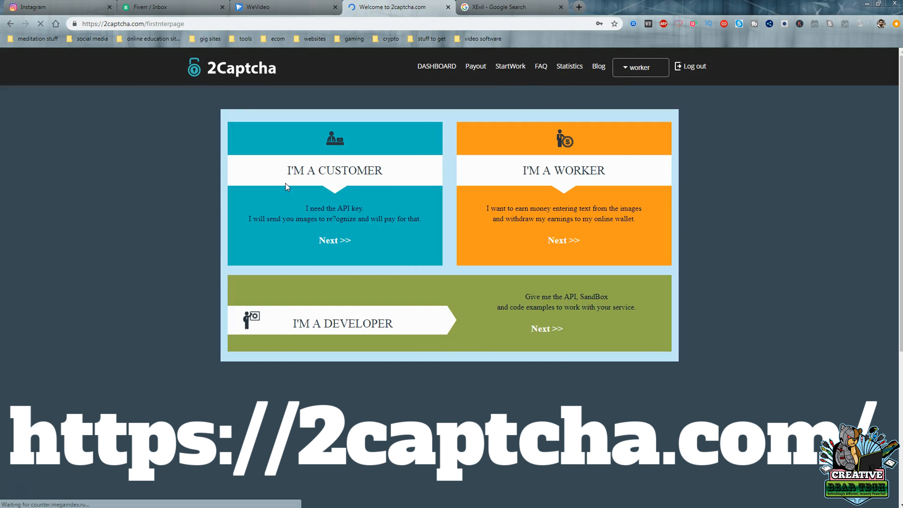
Continue as a 2Captcha customer and copy the API key from the account settings
left_click(304, 176)
left_click(340, 241)
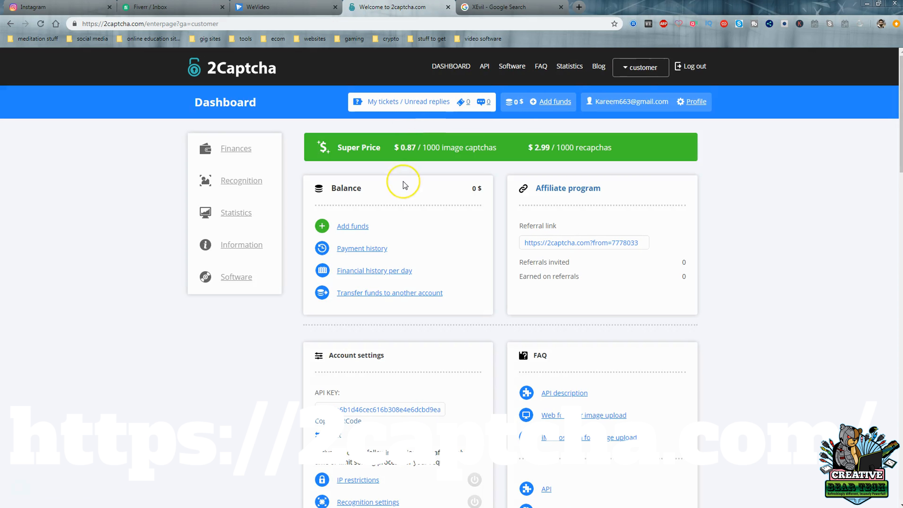
scroll(403, 181, "down", 5)
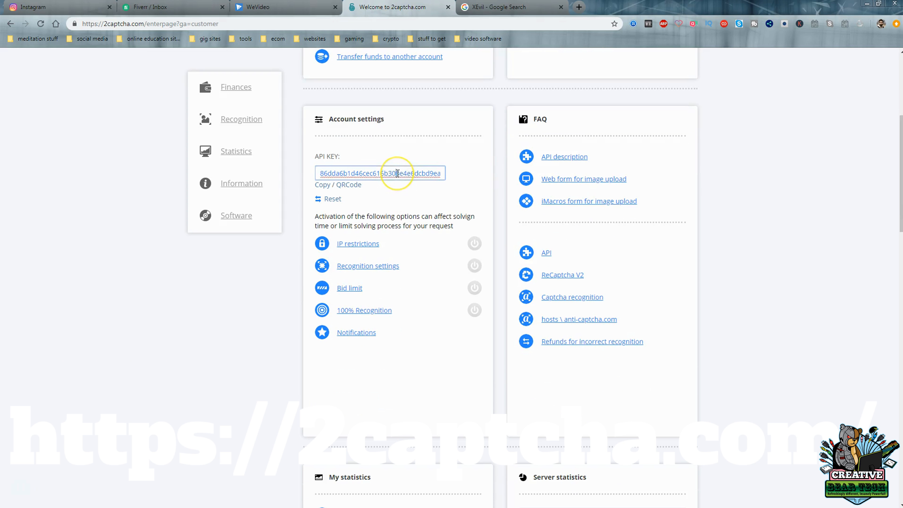
double_click(399, 174)
right_click(397, 174)
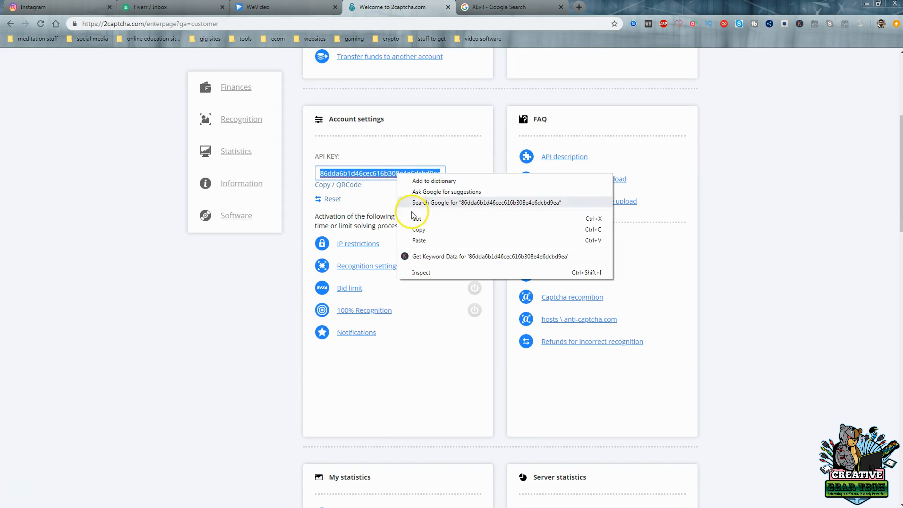
left_click(419, 230)
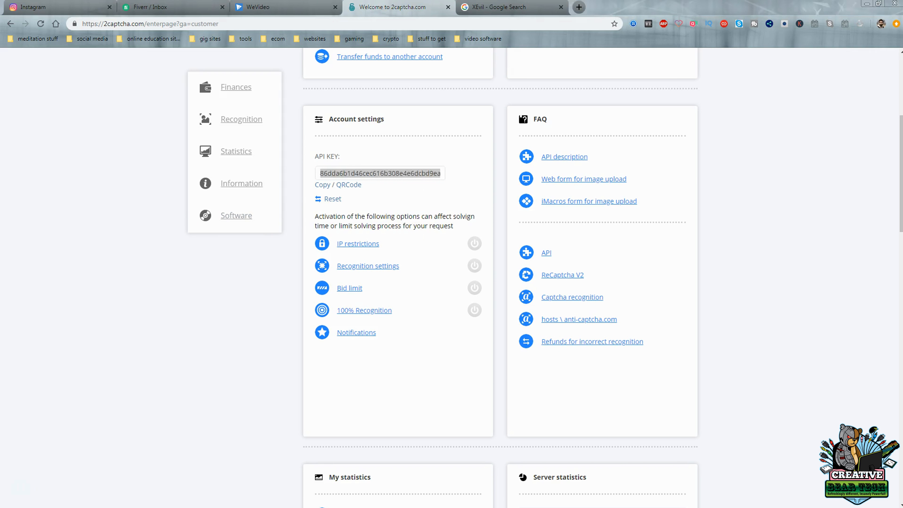
Switch to Search Engine Scraper and paste the API key into the 2Captcha field of the captcha settings
key("alt+Tab")
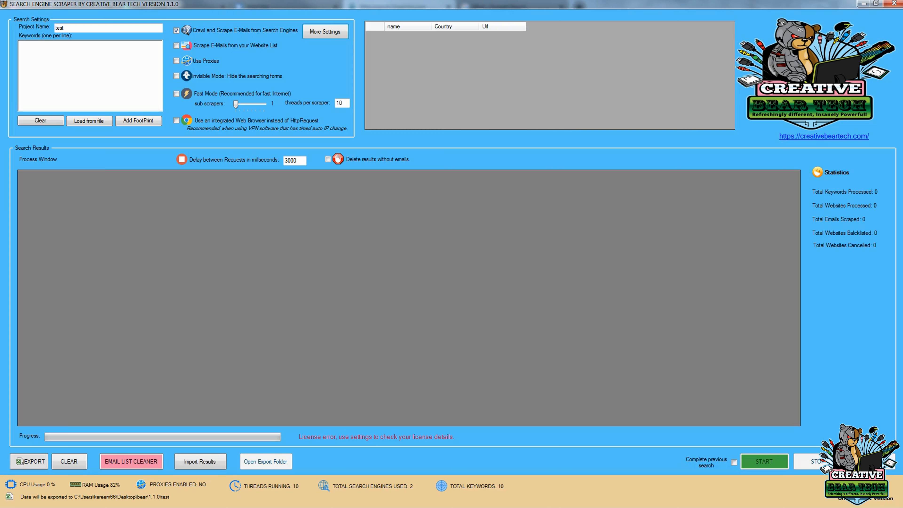
left_click(329, 35)
left_click(439, 120)
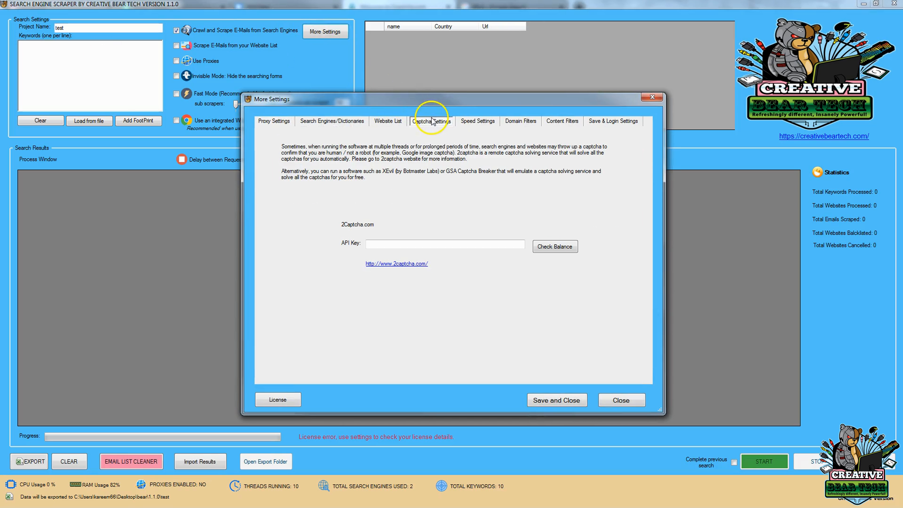
right_click(403, 245)
left_click(425, 287)
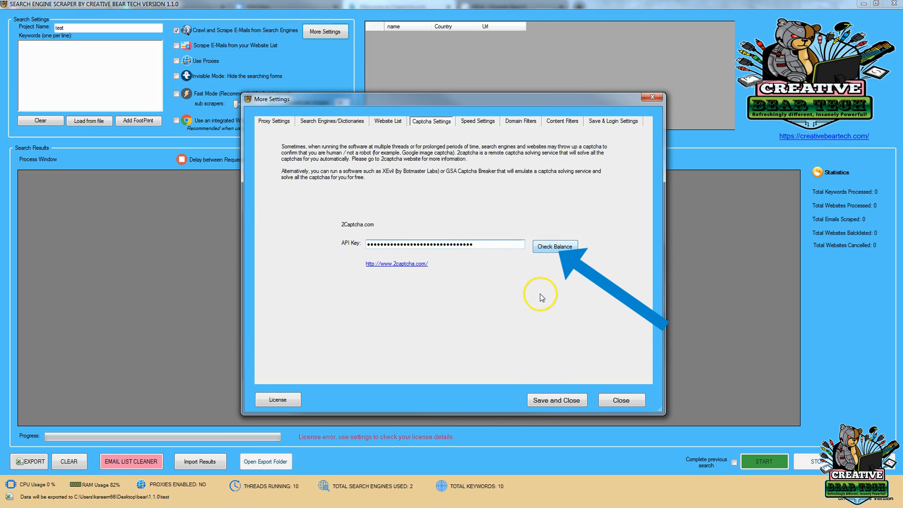
left_click(452, 295)
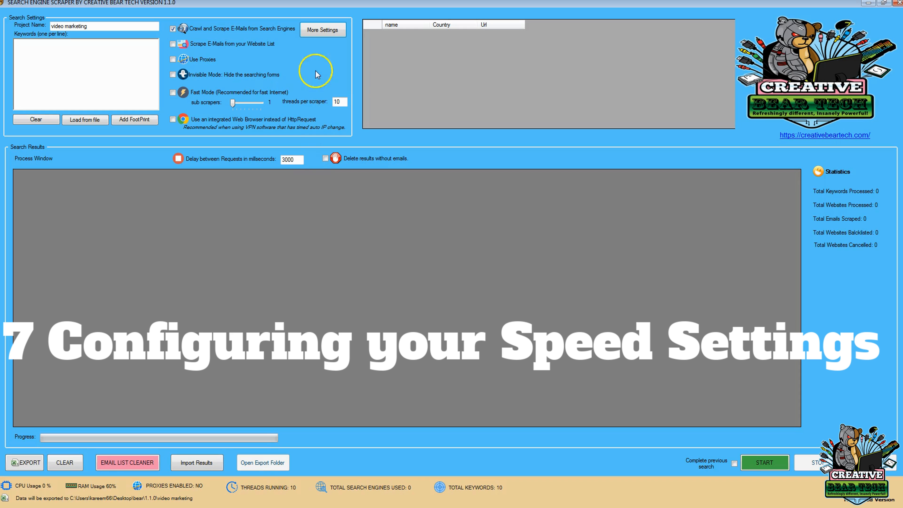
Open the speed settings of the video marketing project
left_click(319, 34)
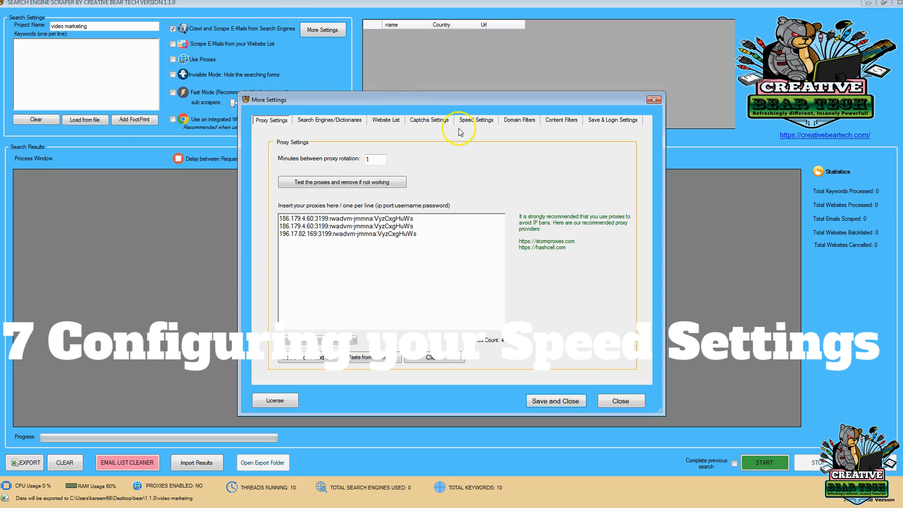
left_click(476, 120)
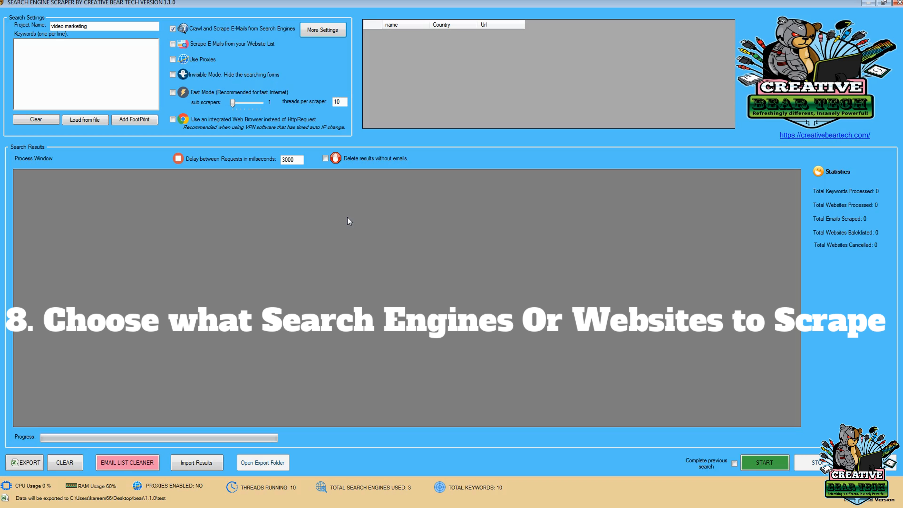
Add Ask, Yahoo and Bing as international search sources and expand Bing's country list
left_click(326, 33)
left_click(330, 120)
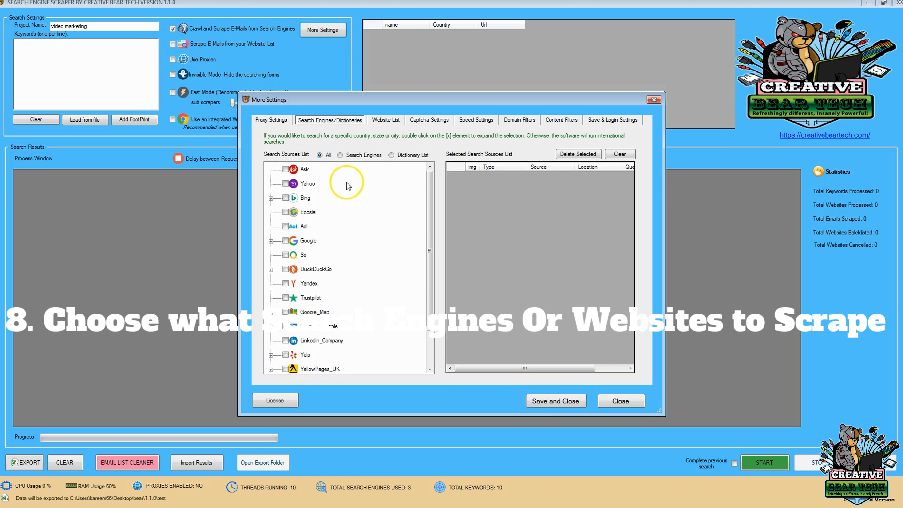
mouse_move(428, 196)
left_mouse_down()
mouse_move(433, 239)
mouse_move(430, 196)
left_mouse_up()
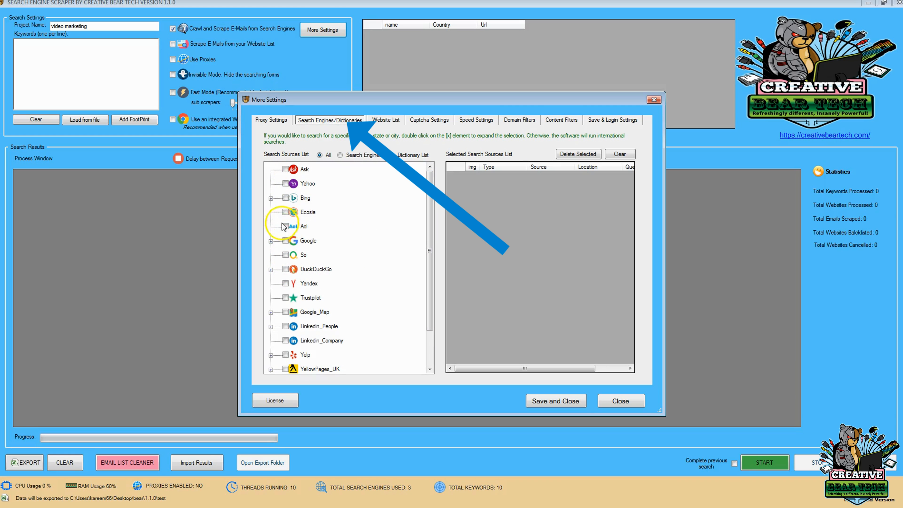
left_click(285, 170)
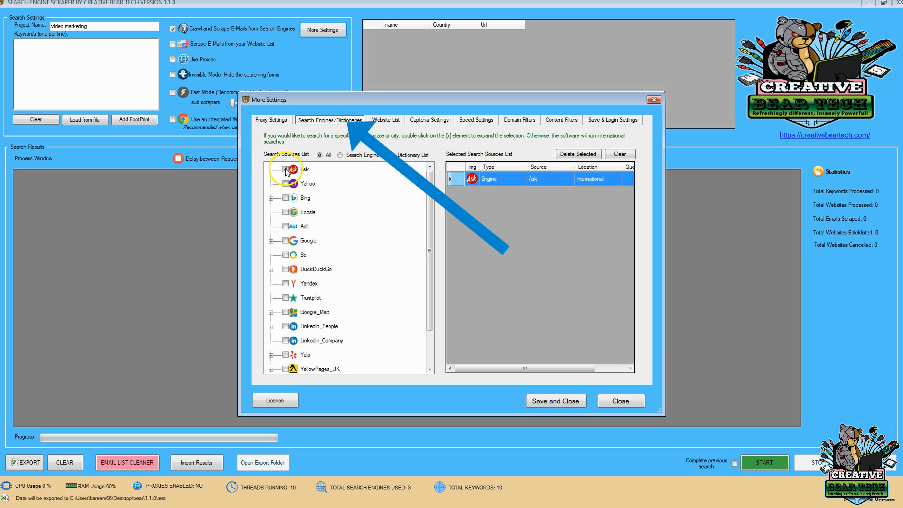
left_click(286, 184)
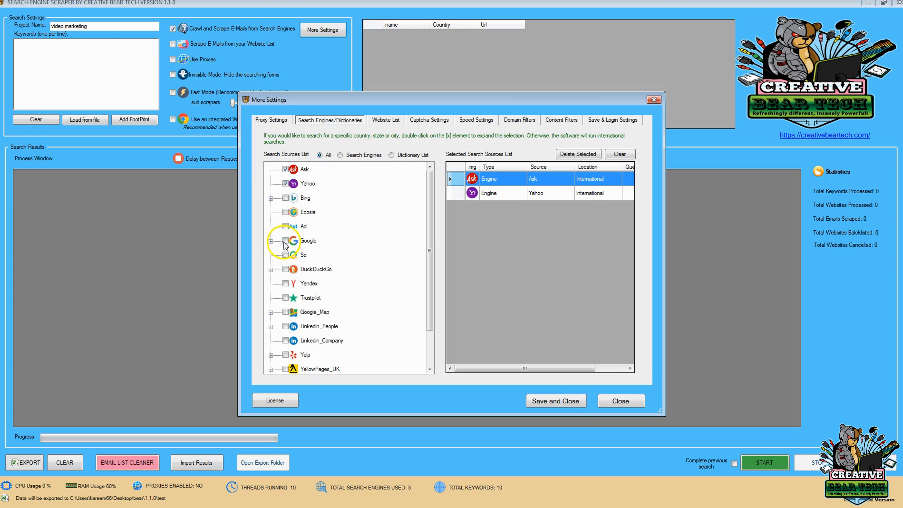
left_click(304, 198)
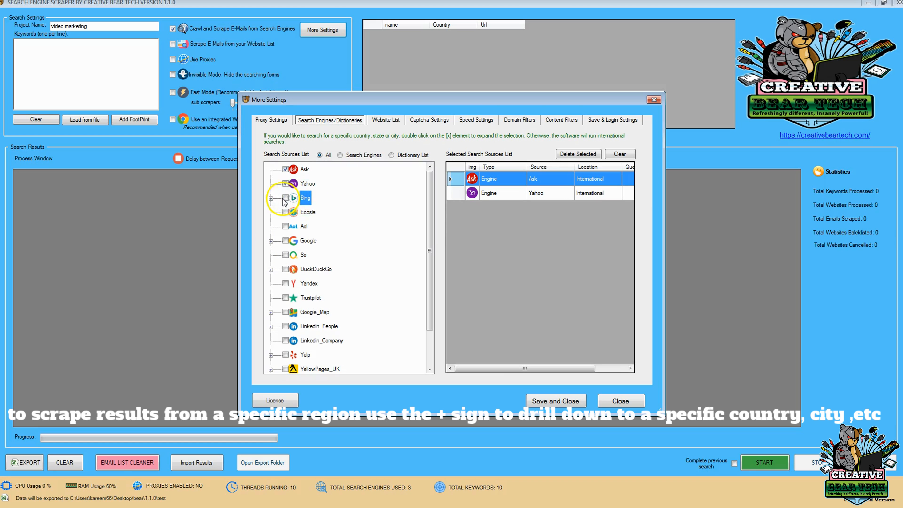
double_click(304, 198)
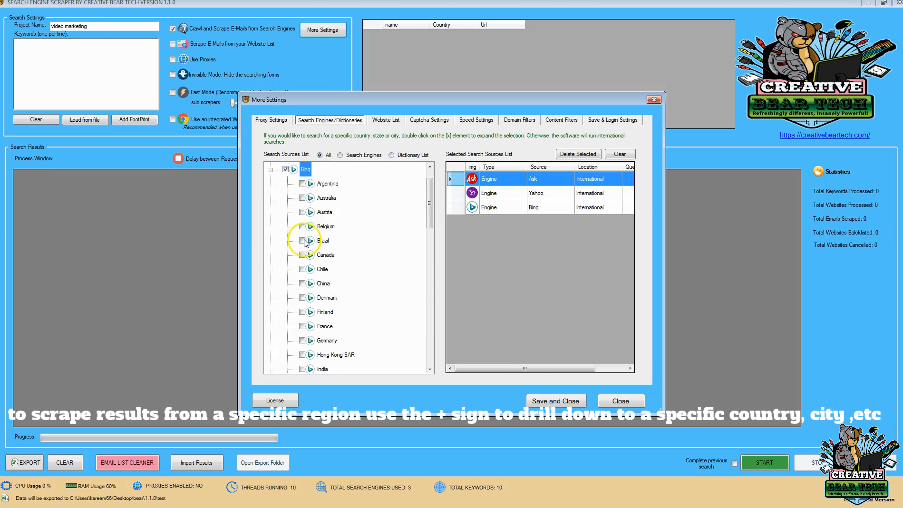
Add the United States as a Bing search source and expand its list of cities
scroll(302, 246, "down", 2)
scroll(303, 246, "up", 3)
scroll(303, 247, "down", 2)
scroll(307, 227, "down", 2)
scroll(294, 250, "down", 6)
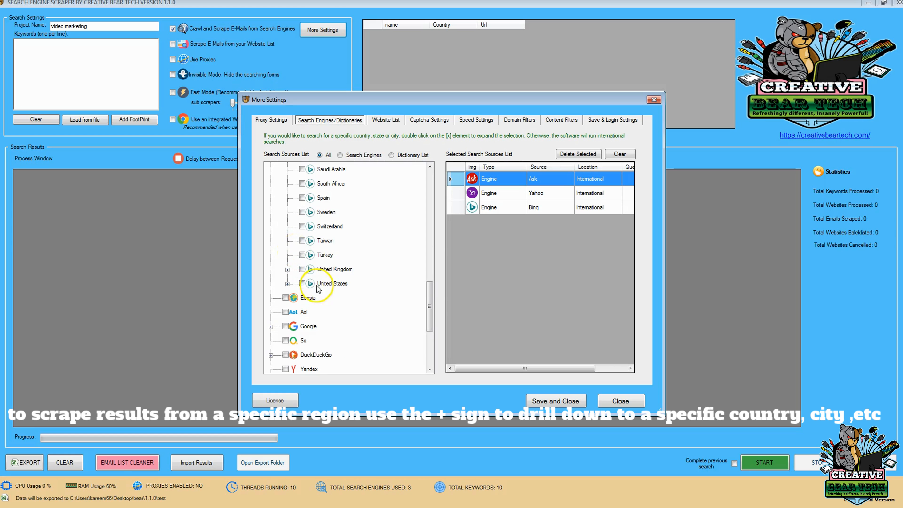
left_click(302, 284)
double_click(327, 284)
scroll(325, 284, "down", 8)
scroll(321, 281, "up", 6)
left_click(332, 212)
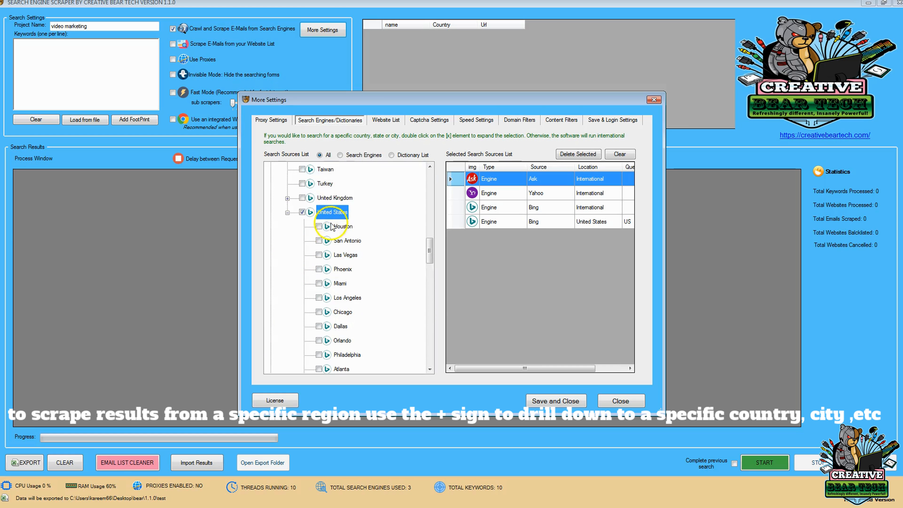
Expand Bing's United Kingdom cities, add Plymouth as a search source, and close the settings without saving
double_click(333, 198)
scroll(320, 220, "down", 5)
scroll(314, 227, "down", 2)
double_click(315, 227)
scroll(316, 227, "up", 7)
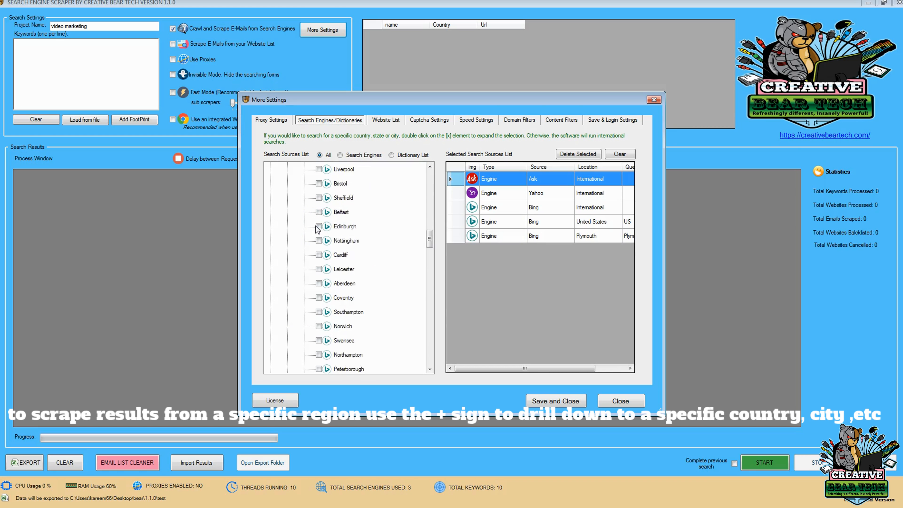
scroll(317, 229, "up", 15)
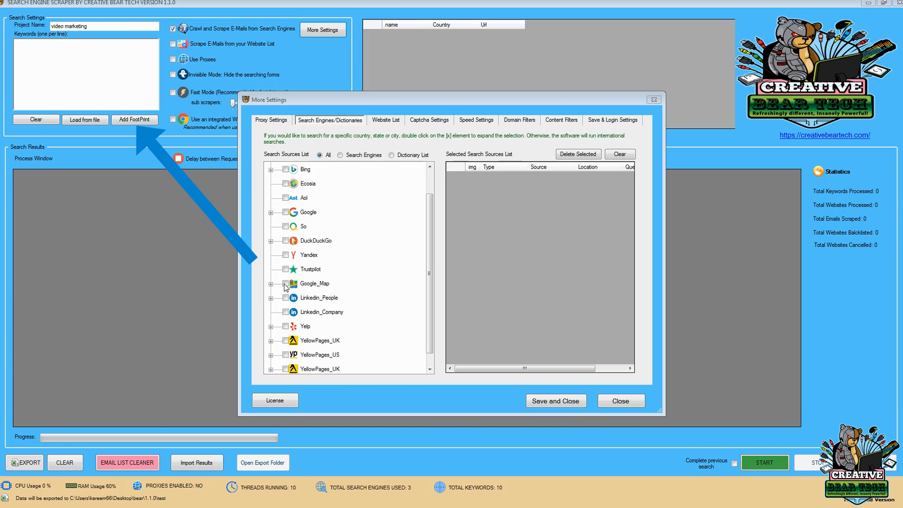
left_click(611, 401)
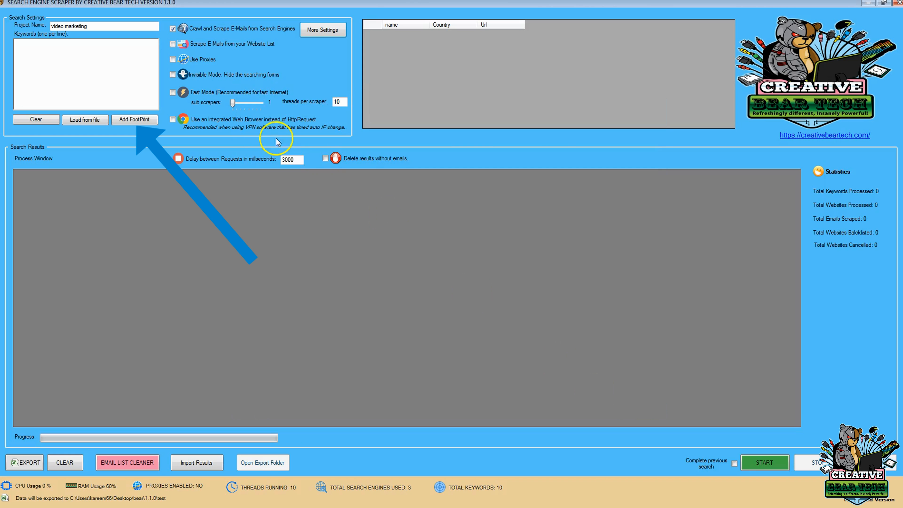
Start adding a footprint from file and select All_USA_states_city_zip_code_state in the United States footprints folder
left_click(128, 120)
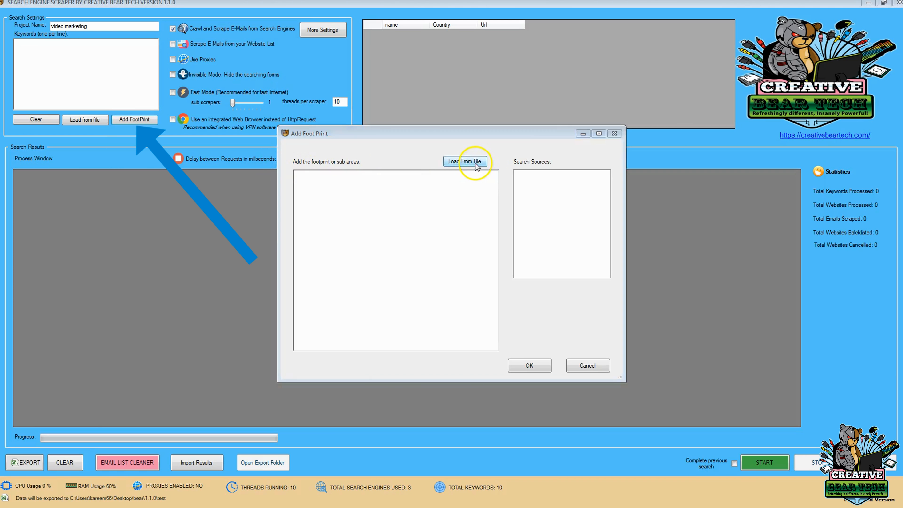
left_click(477, 162)
left_click(161, 63)
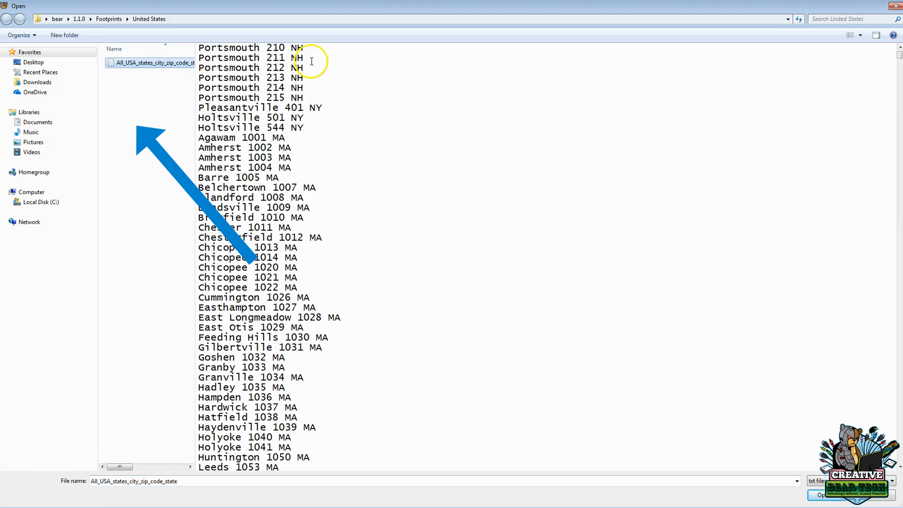
Examine the preview of the footprint file to see how its city, zip code and state lines are laid out
scroll(259, 234, "down", 5)
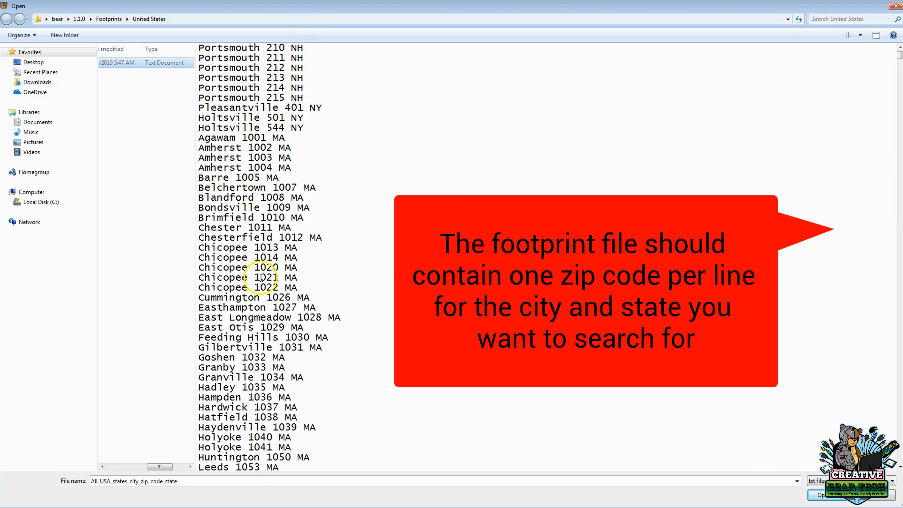
scroll(263, 284, "down", 19)
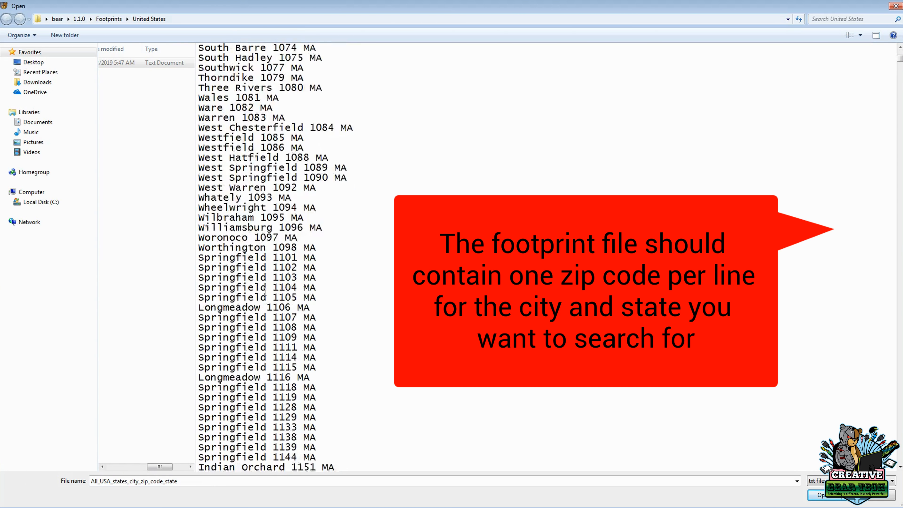
scroll(265, 290, "down", 20)
scroll(264, 291, "down", 20)
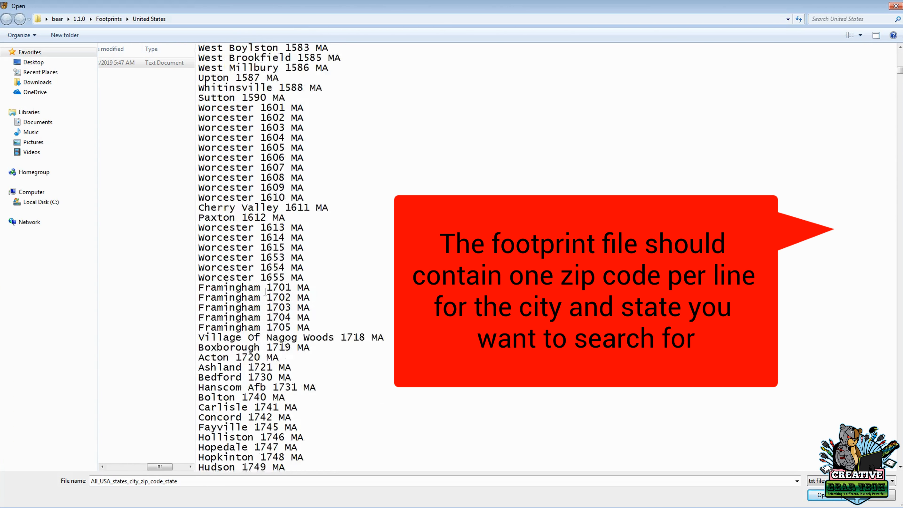
scroll(265, 292, "down", 20)
scroll(265, 292, "down", 5)
scroll(265, 291, "down", 15)
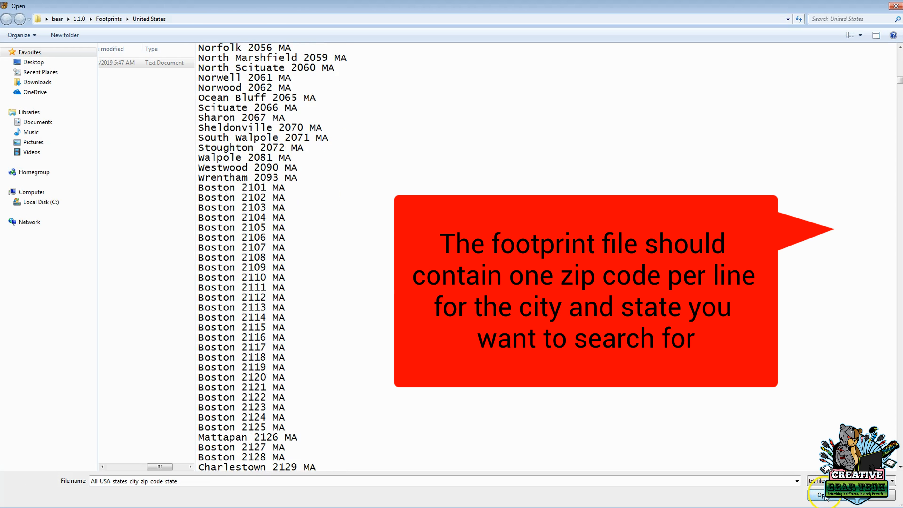
scroll(241, 266, "up", 20)
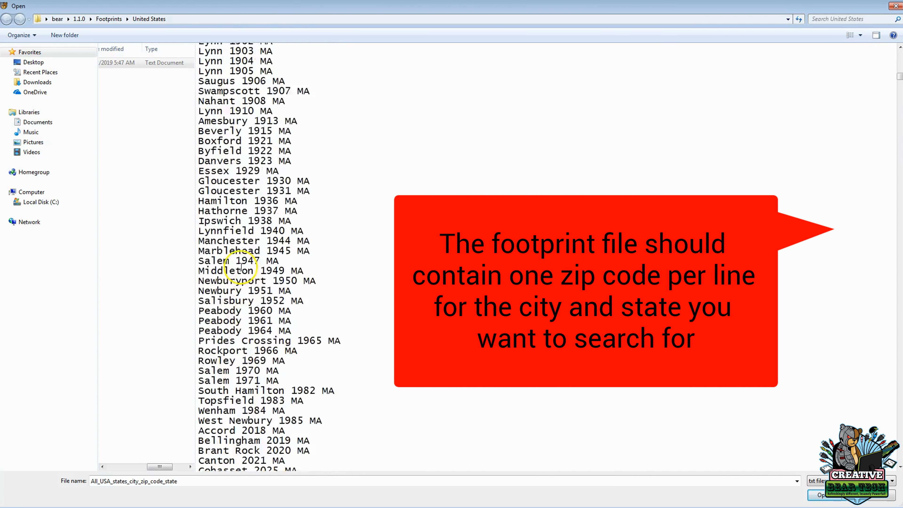
Load the All_USA_states_city_zip_code_state file into the footprint list
scroll(240, 266, "up", 20)
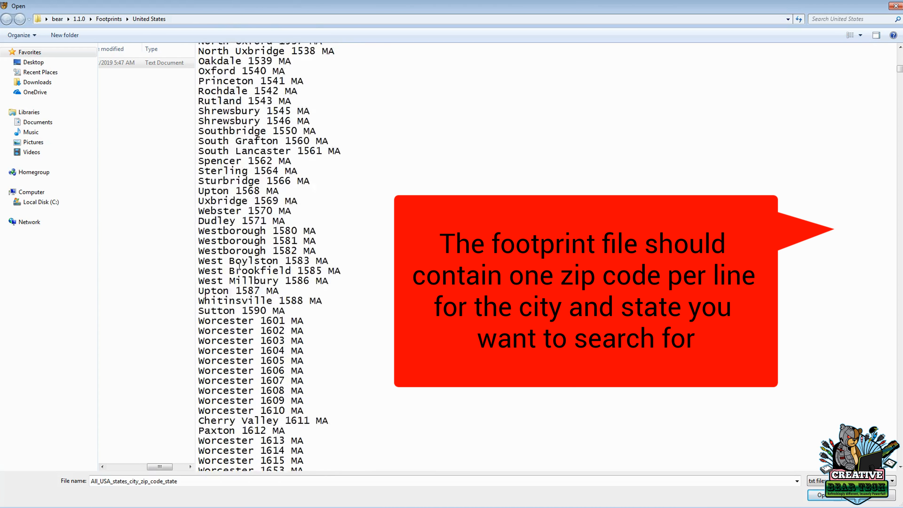
scroll(239, 266, "up", 20)
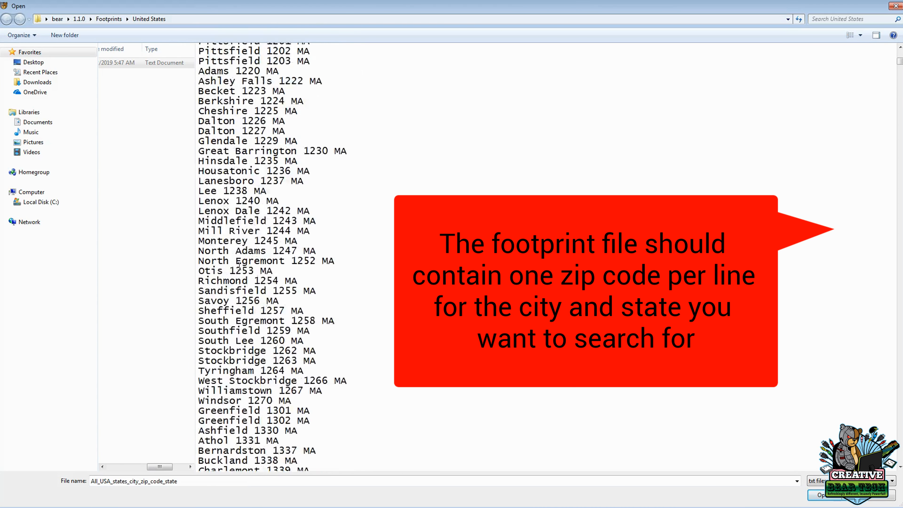
scroll(240, 266, "up", 20)
left_click(518, 441)
left_click(818, 495)
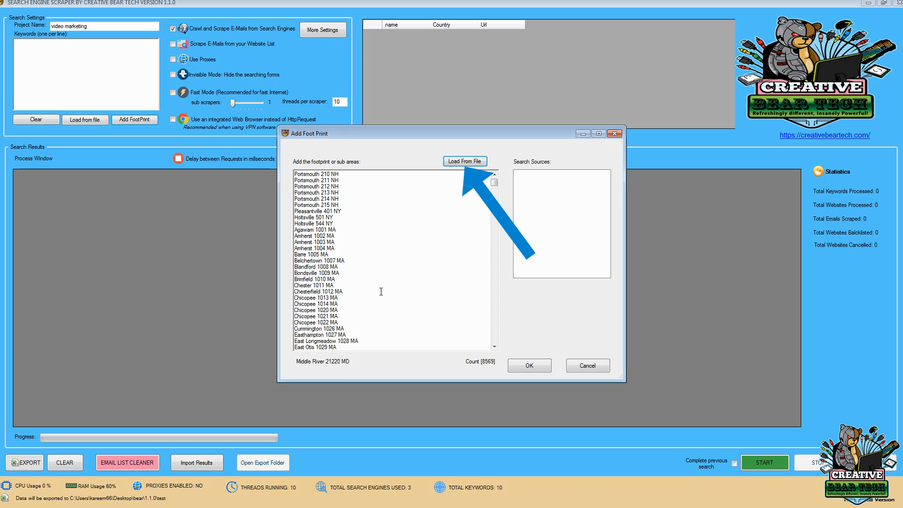
left_click(379, 277)
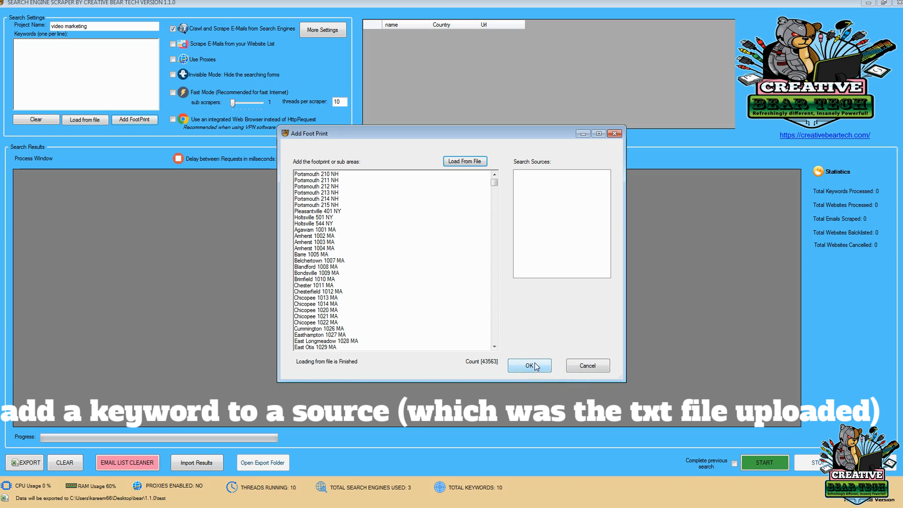
Try to apply the loaded zip code footprints, and cancel the Add Foot Print dialog
left_click_drag(320, 180, 336, 355)
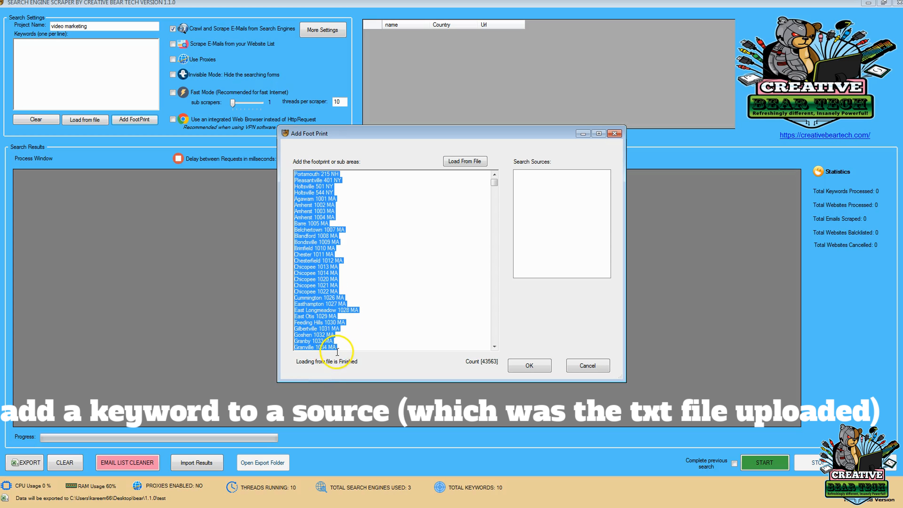
left_click(521, 365)
left_click(494, 289)
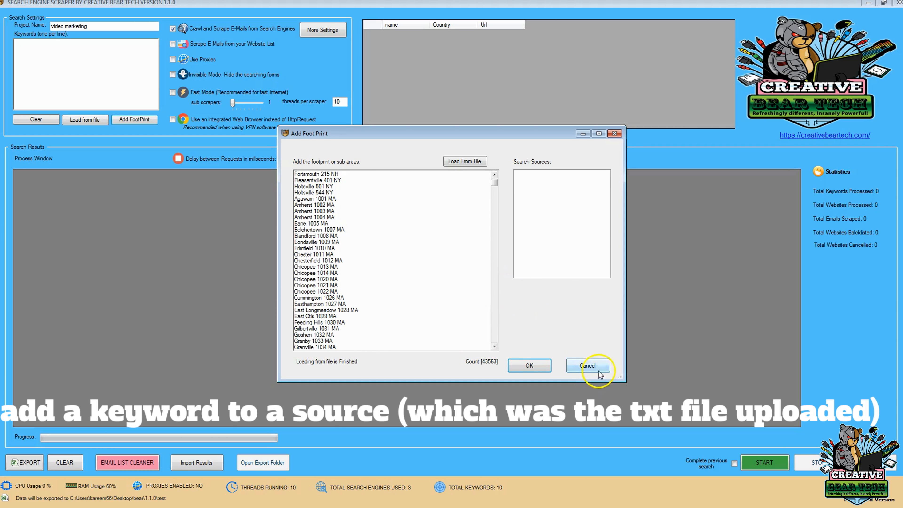
left_click(588, 366)
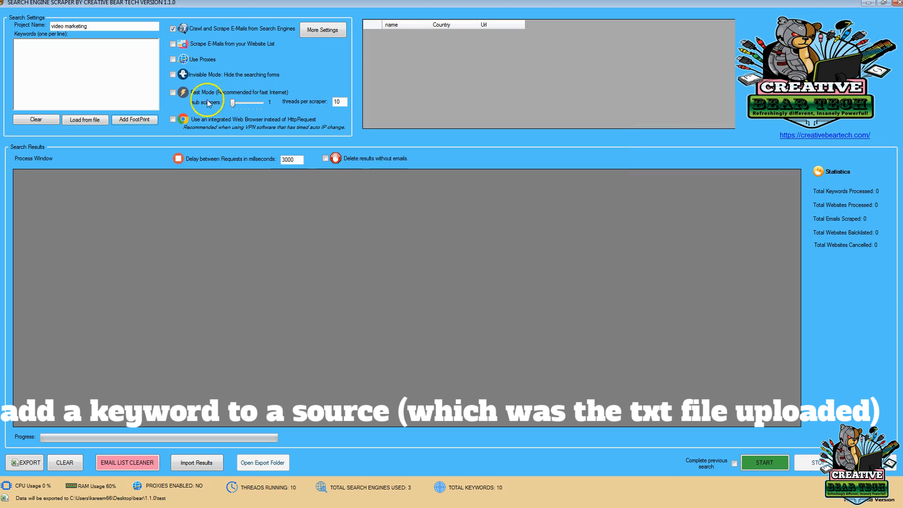
Add Google_Map as a search source in the search engine settings and expand its list of countries
left_click(321, 32)
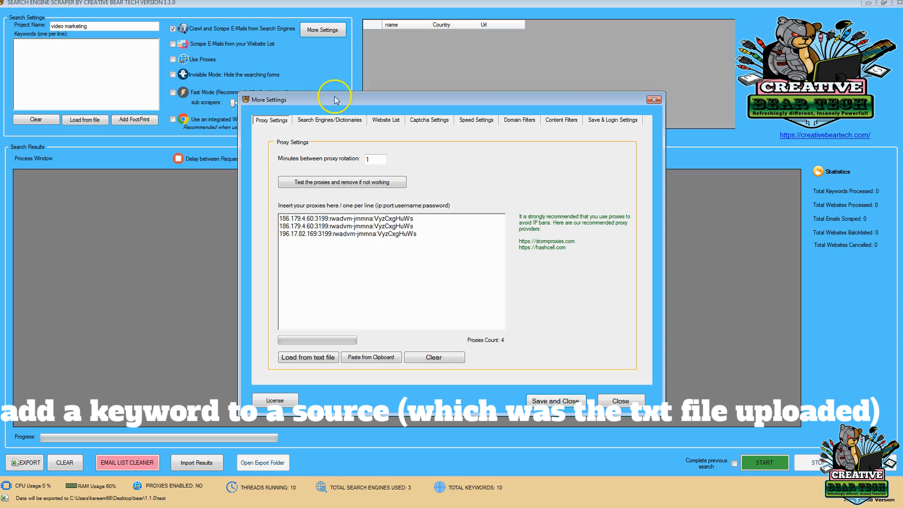
left_click(330, 120)
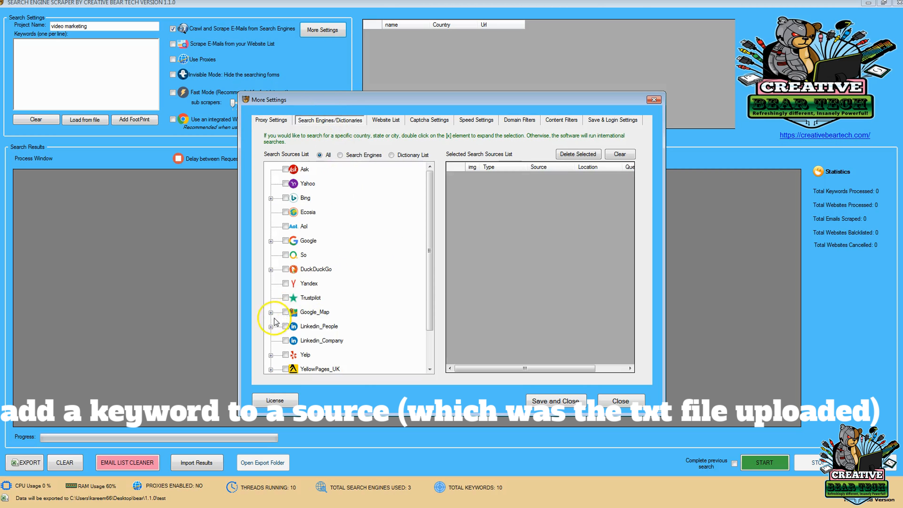
left_click(286, 312)
double_click(306, 312)
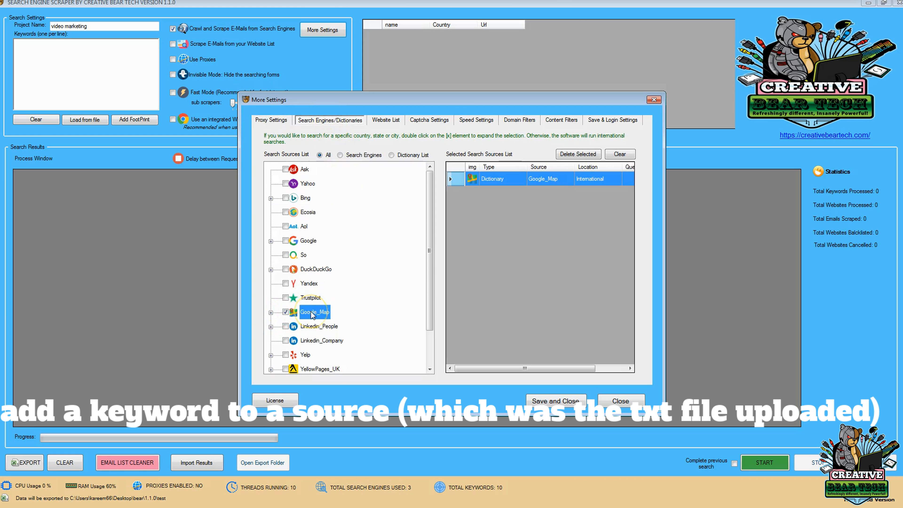
Add the United States under Google_Map as a search source and save the settings
scroll(309, 290, "down", 20)
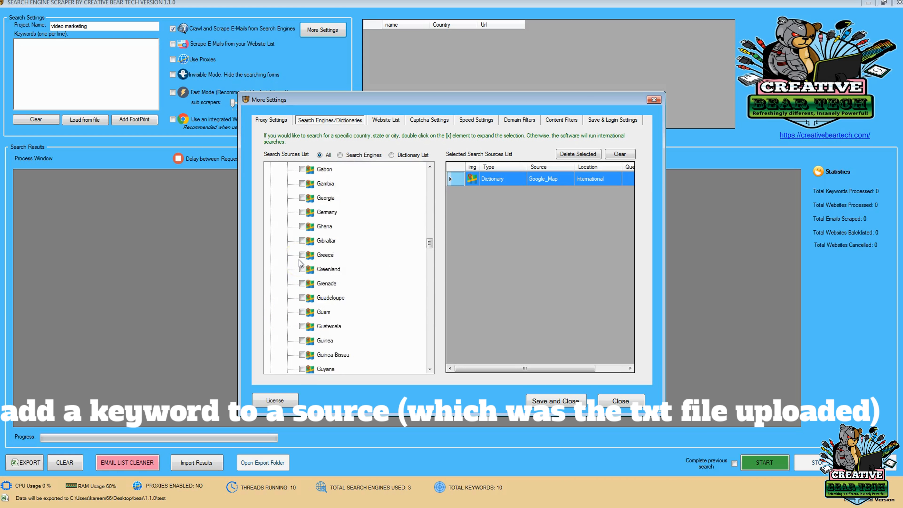
scroll(300, 263, "down", 20)
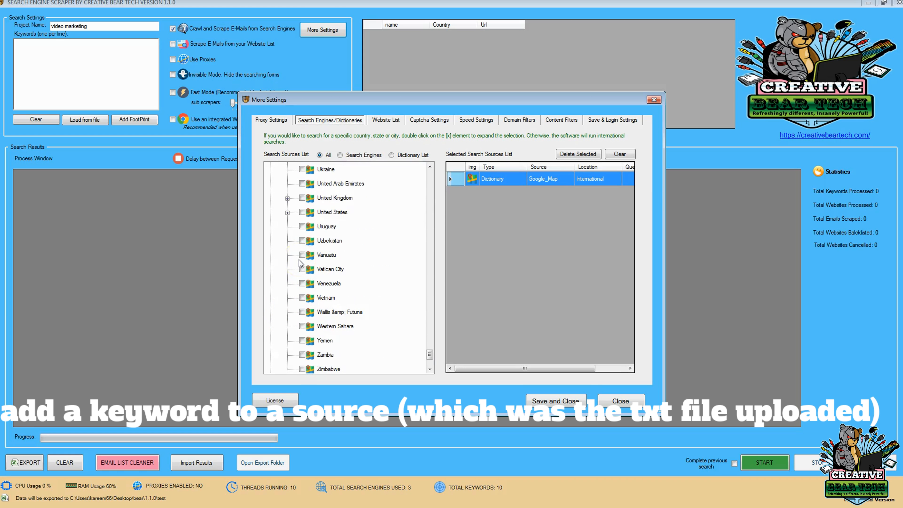
left_click(302, 212)
double_click(321, 213)
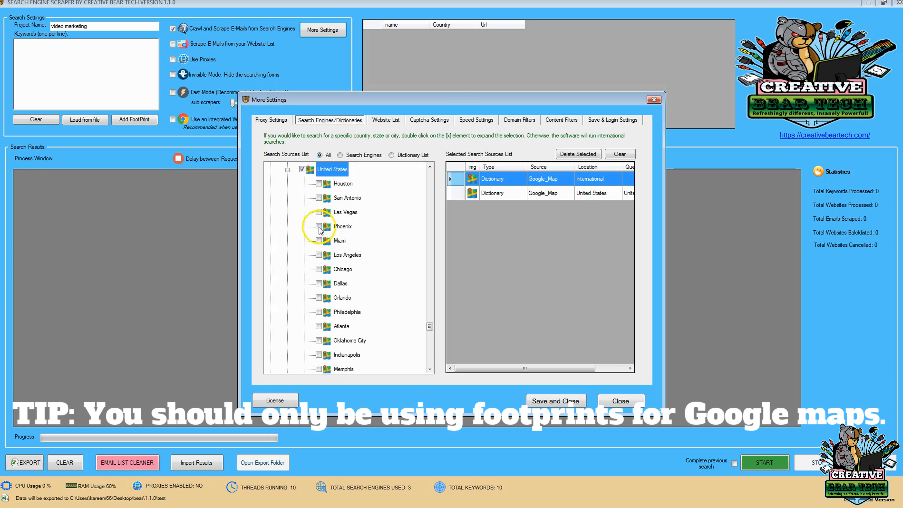
left_click(319, 213)
left_click(548, 400)
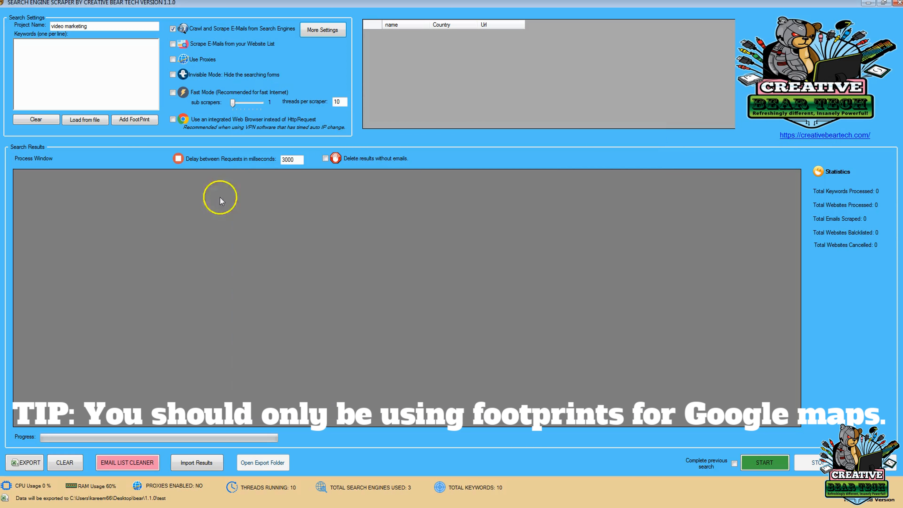
Enter "video marketing" as the search keyword
left_click(96, 94)
type("videom m")
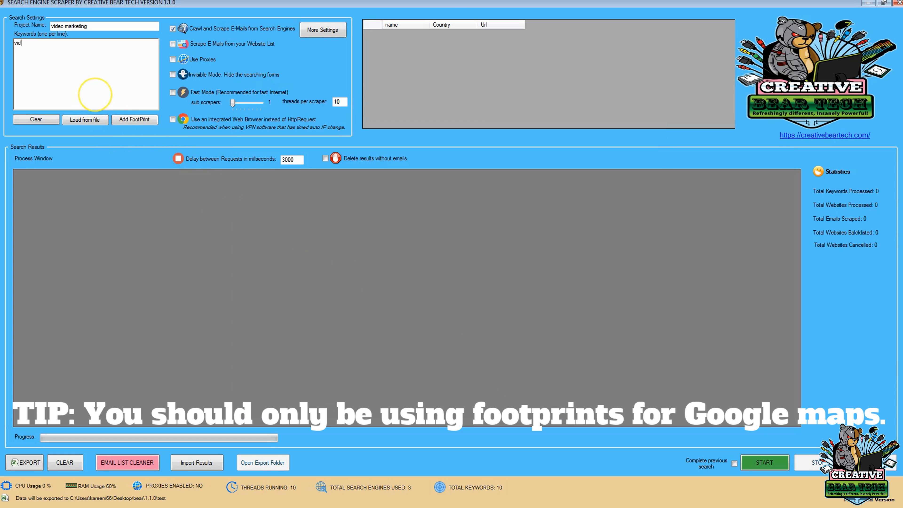
key("BackSpace")
key("BackSpace")
key("BackSpace")
type("marketing")
Apply "video marketing" as the footprint for both Google_Map search sources
left_click(135, 120)
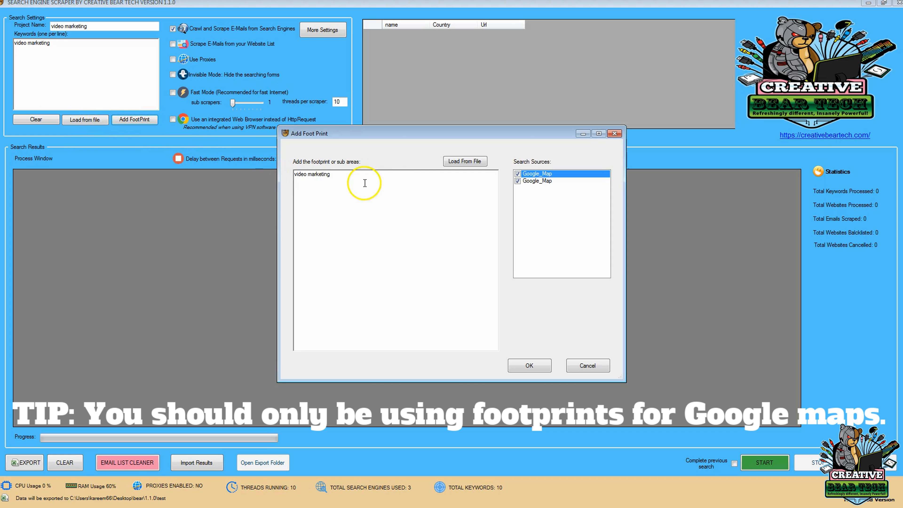
left_click_drag(363, 183, 251, 172)
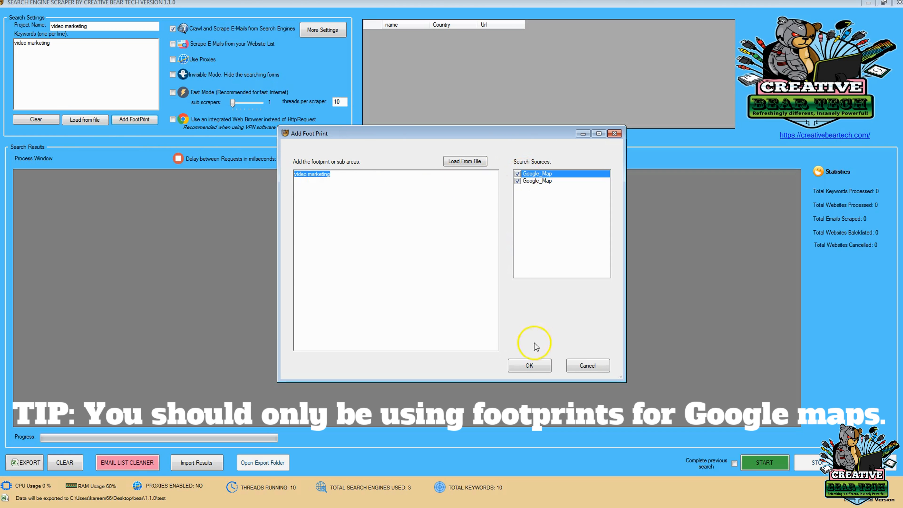
left_click(529, 365)
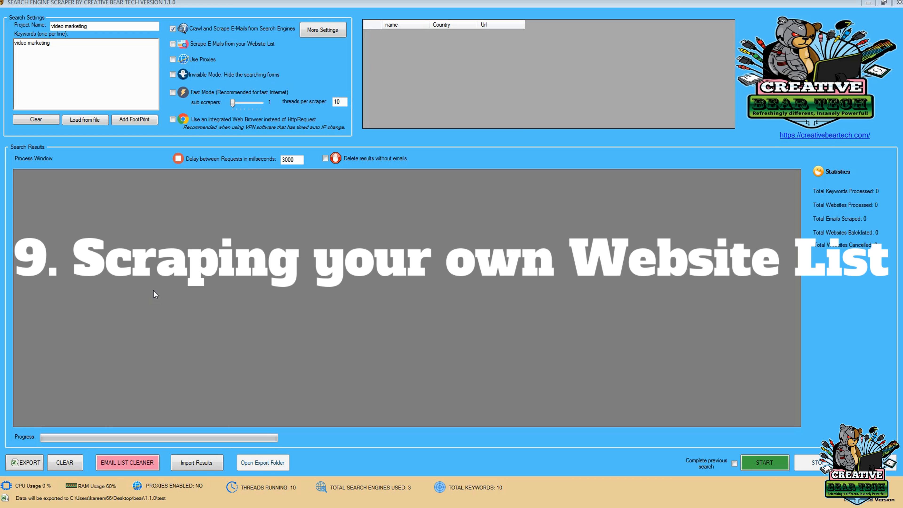
Enable scraping e-mails from your own website list and open the Website List settings
left_click(174, 45)
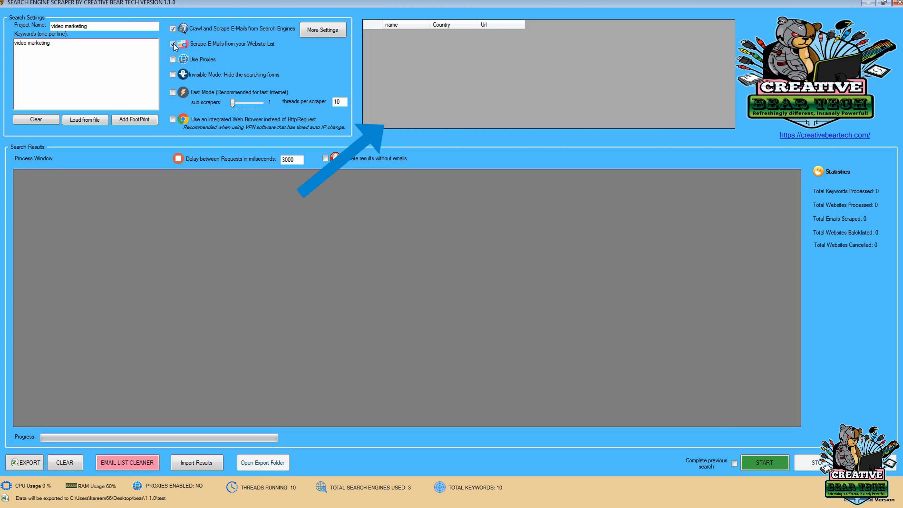
left_click(320, 31)
left_click(387, 121)
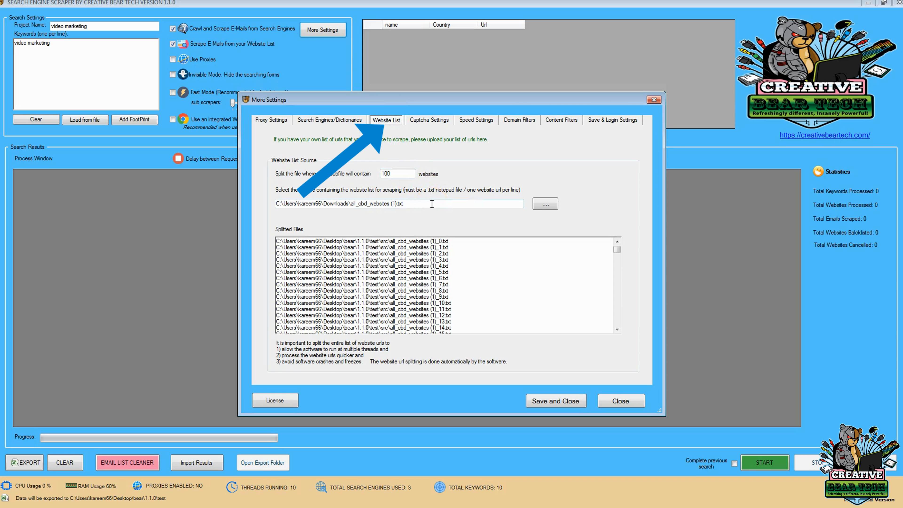
Load the text file all_cbd_websites (1) from the Downloads folder as the website list for scraping
left_click(545, 206)
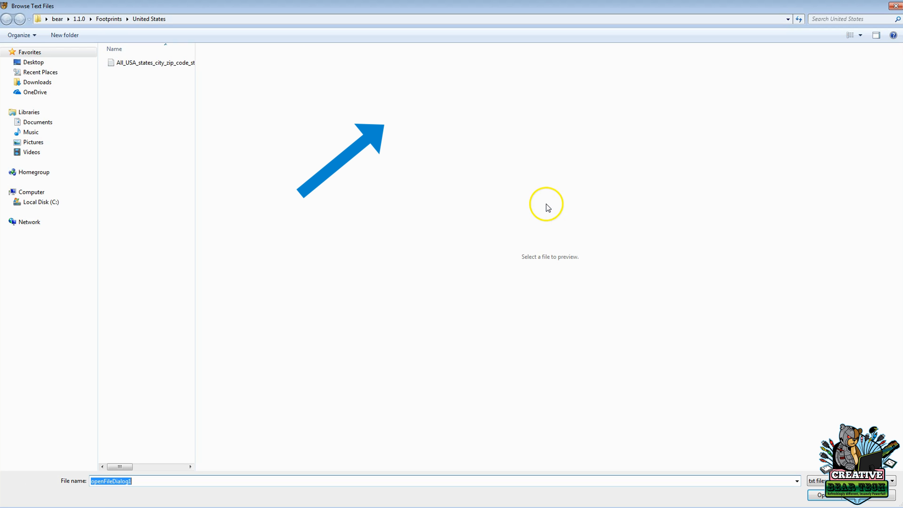
left_click(41, 85)
left_click(146, 123)
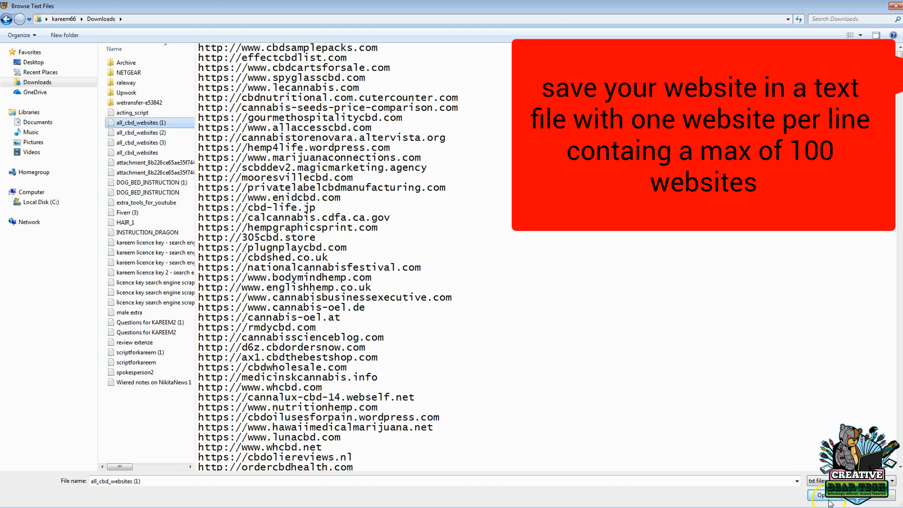
left_click(230, 60)
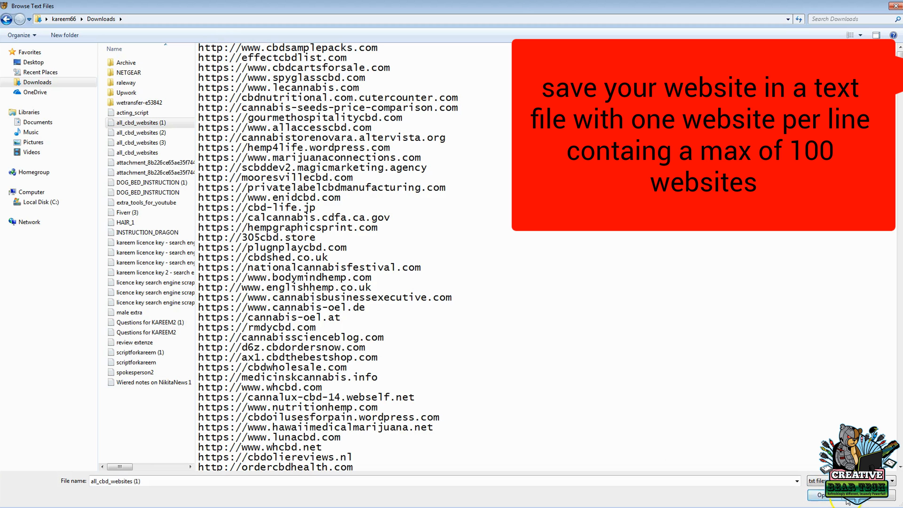
left_click(820, 497)
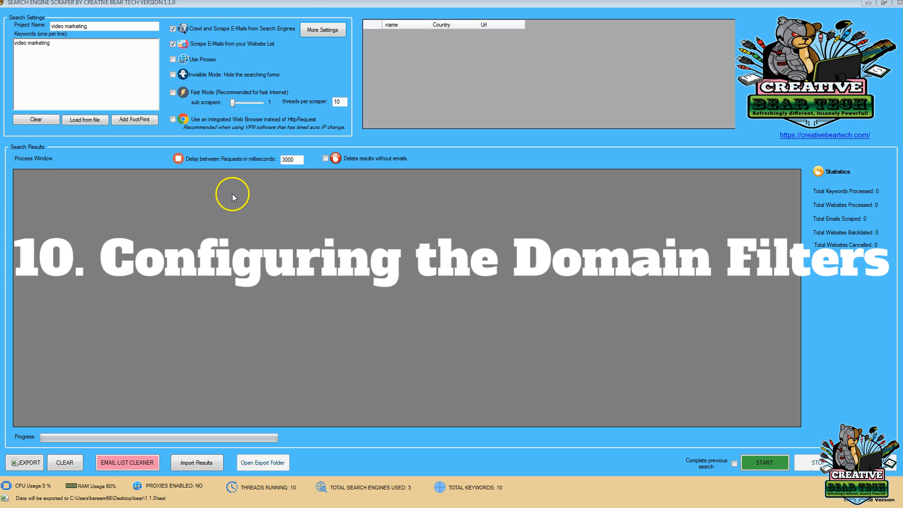
Enter video marketing, videos and youtube in the Domain Filters as keywords that target URLs must contain
left_click(320, 30)
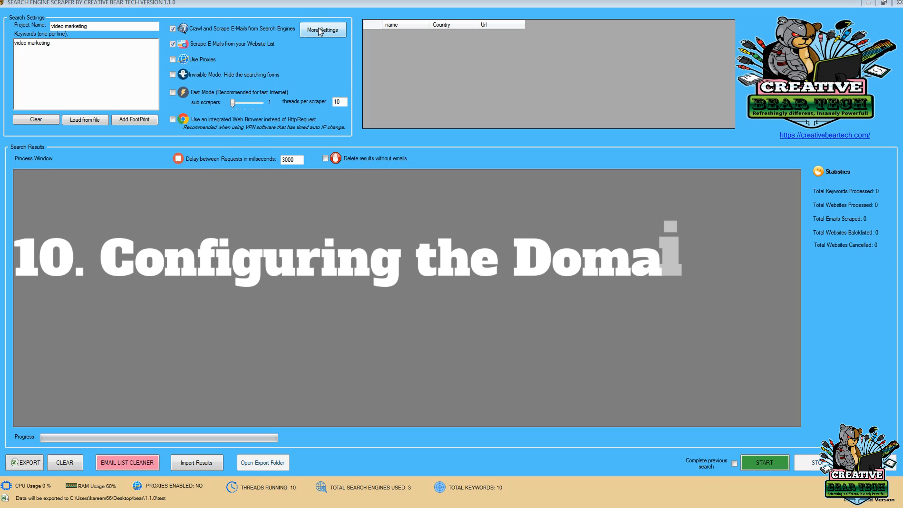
left_click(320, 31)
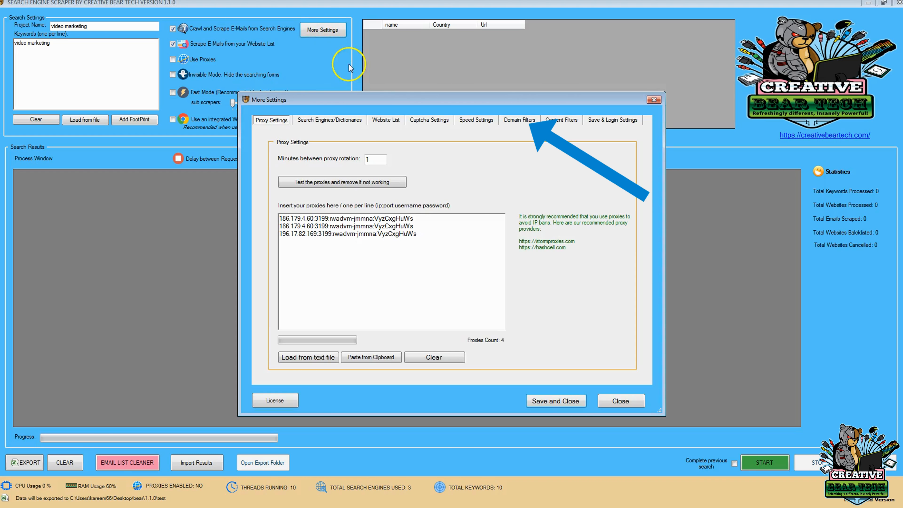
left_click(519, 121)
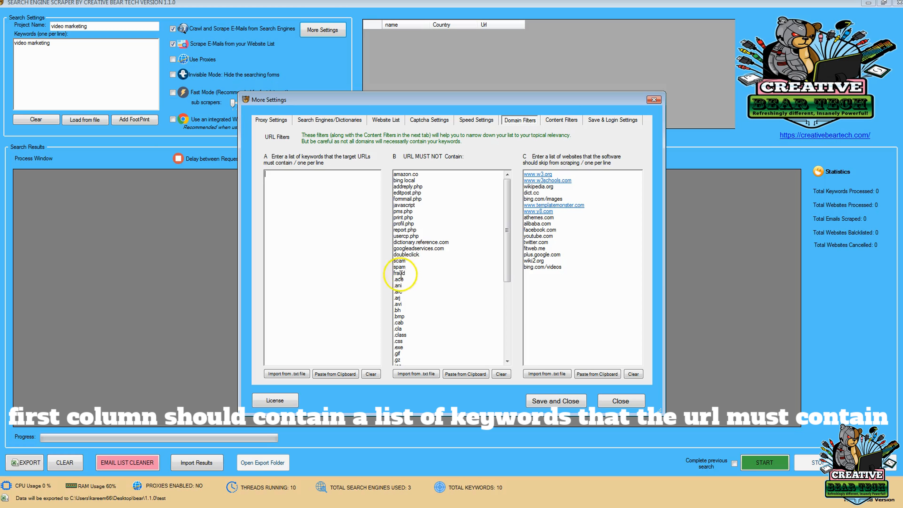
type("video marketing")
key("Return")
type("videos")
key("Return")
type("youtube")
key("Return")
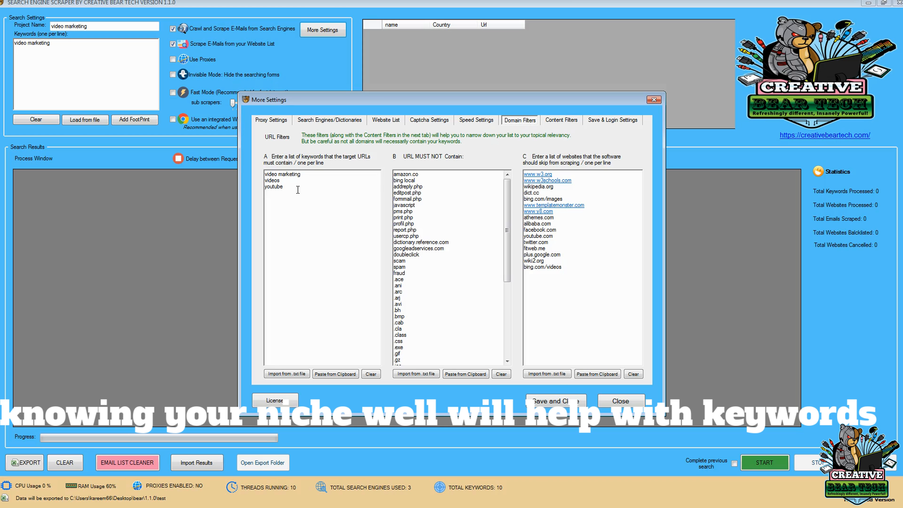
Examine the Domain Filters' required keywords, the terms URLs must not contain and the websites to skip
left_click(302, 206)
left_click(337, 206)
left_click(441, 179)
scroll(441, 177, "down", 7)
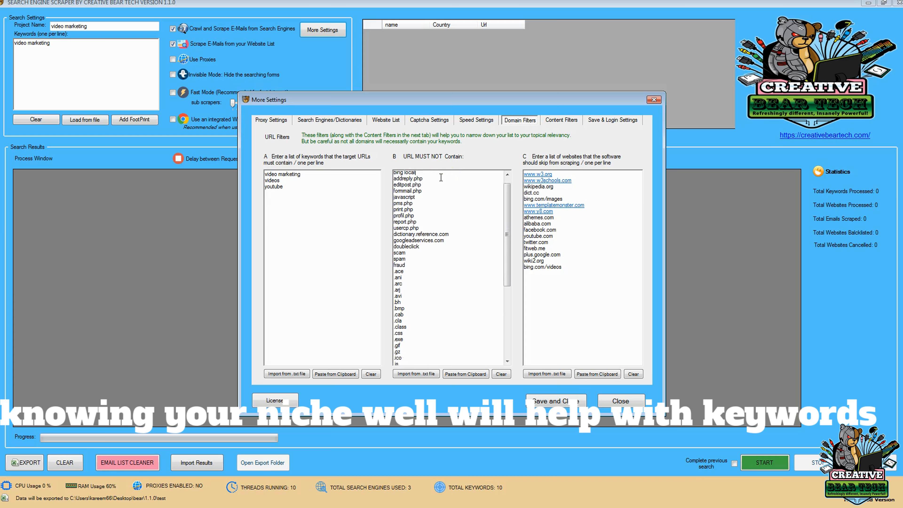
left_click(434, 238)
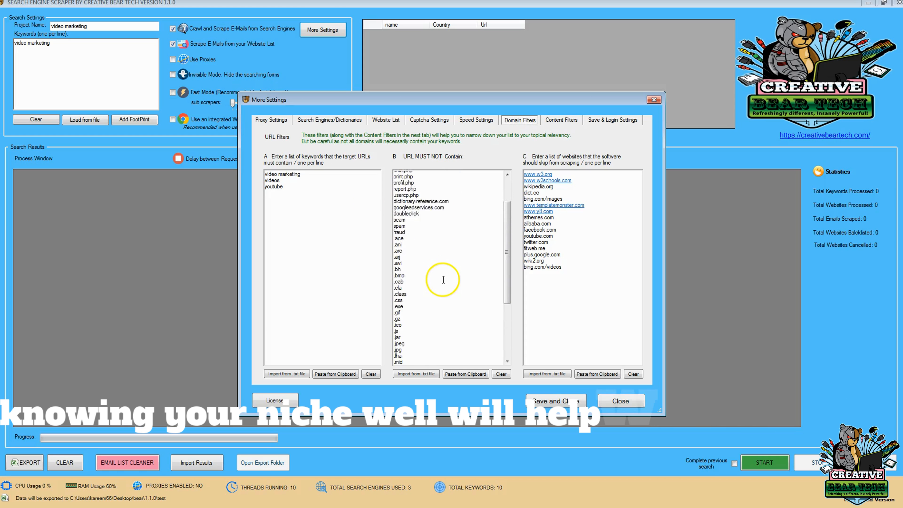
scroll(436, 249, "up", 7)
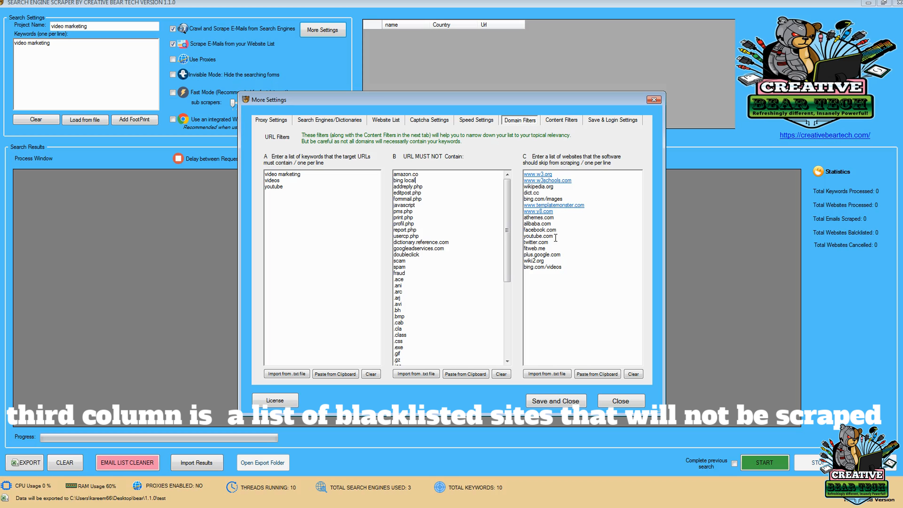
left_click(309, 174)
left_click(305, 181)
left_click(301, 187)
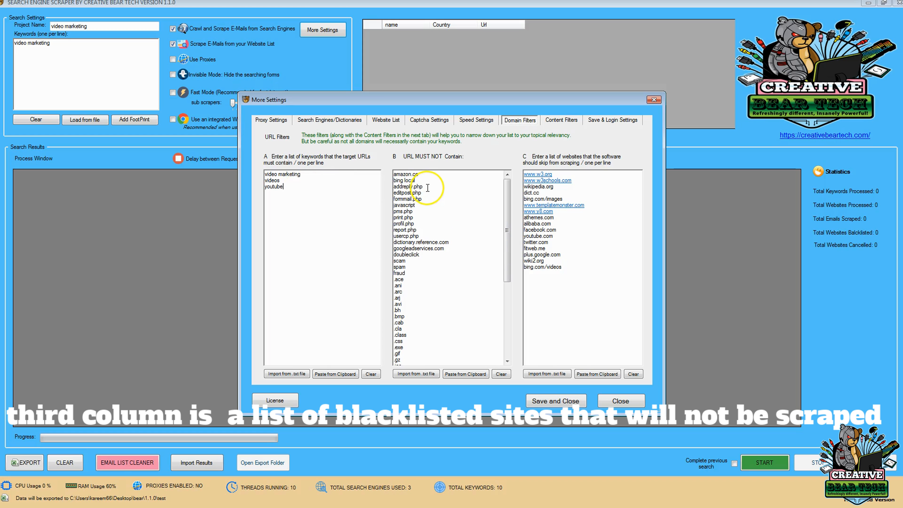
left_click(455, 215)
scroll(455, 215, "down", 2)
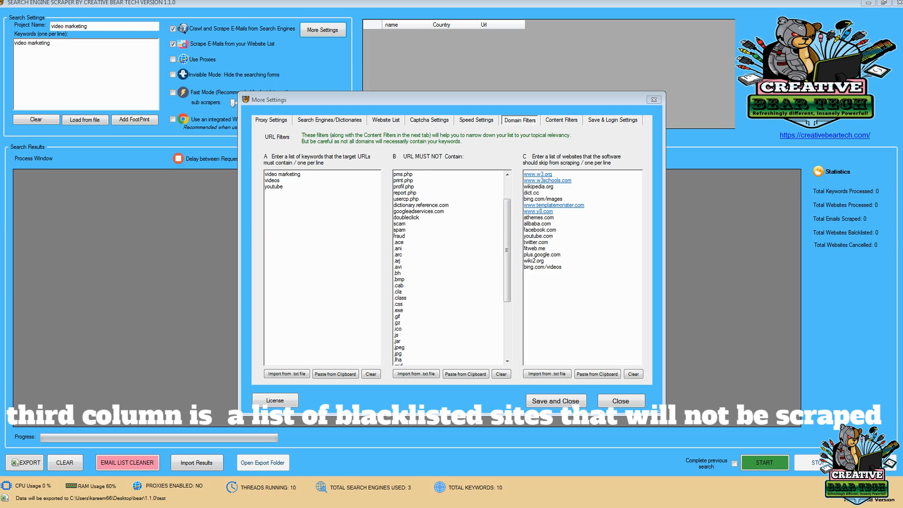
left_click(462, 262)
scroll(456, 264, "down", 6)
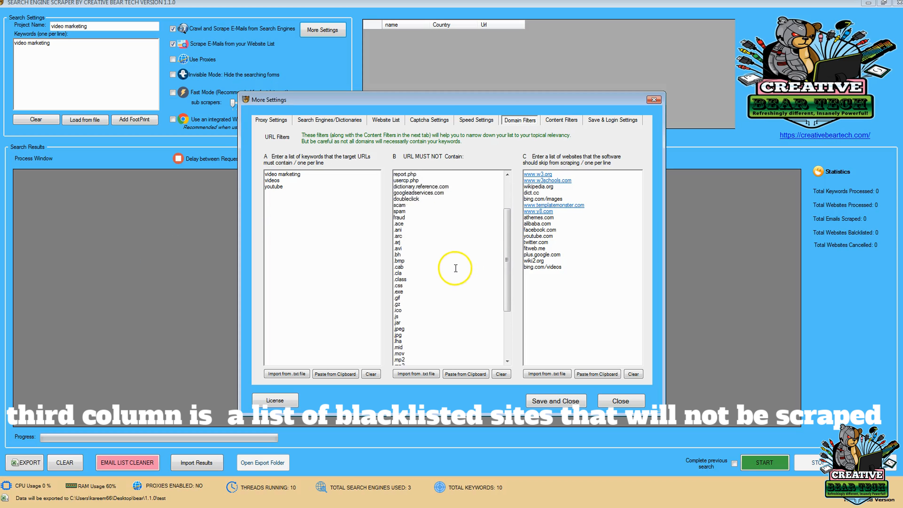
left_click(600, 225)
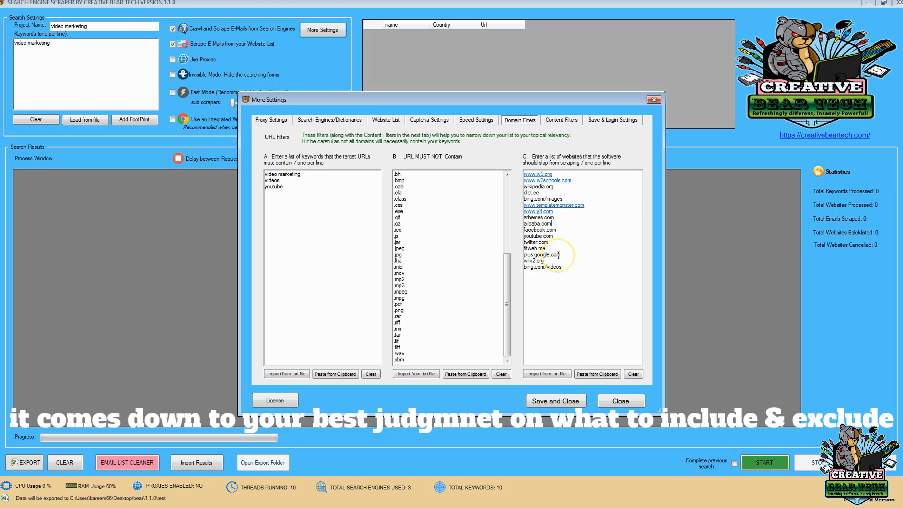
Enter marketing, video and youtube, one per line, as the keywords that websites must contain in the Content Filters
left_click(301, 236)
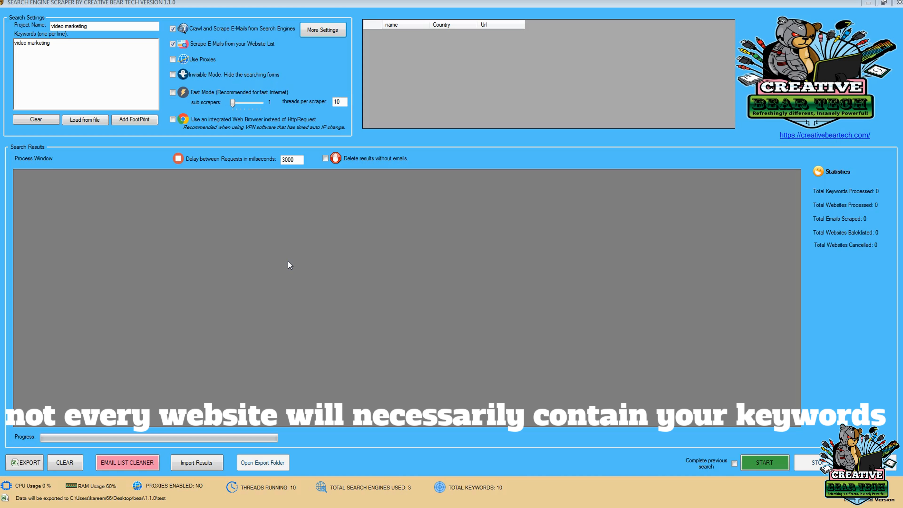
left_click(322, 29)
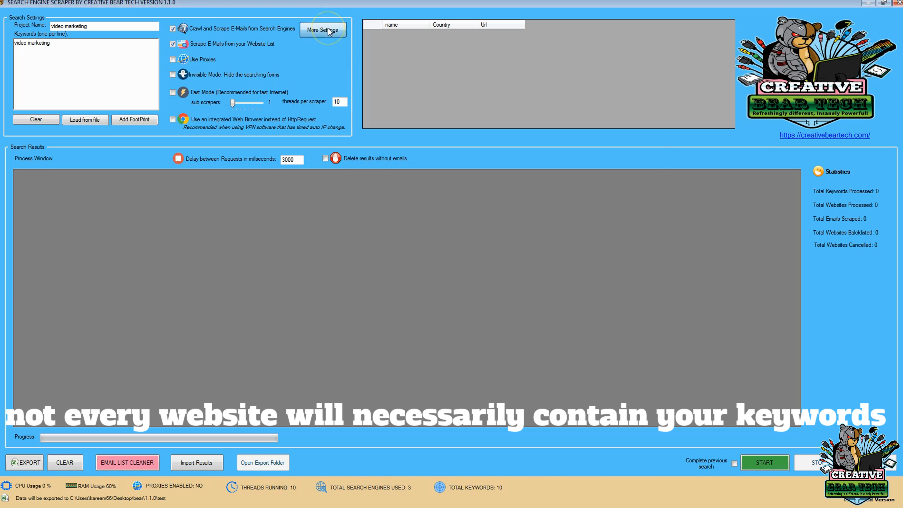
left_click(566, 120)
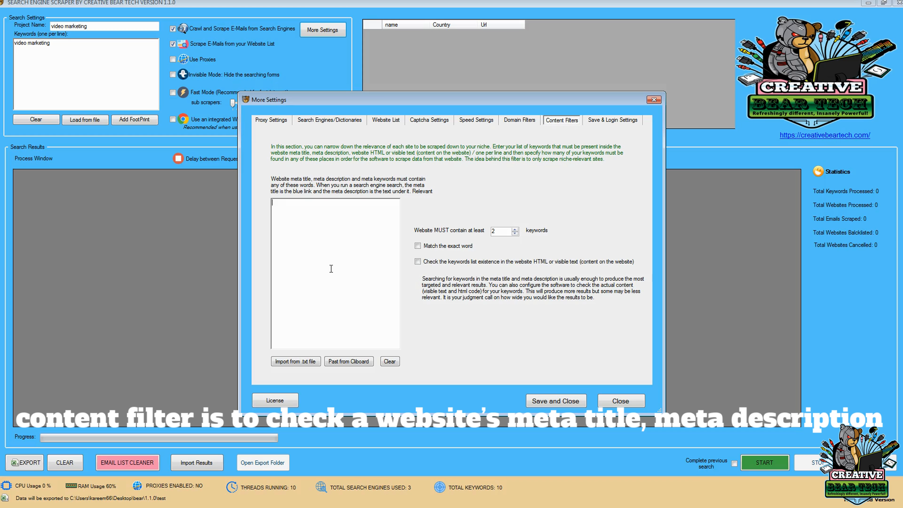
type("marketing")
key("Return")
type("video")
key("Return")
type("youtb")
key("BackSpace")
type("ub")
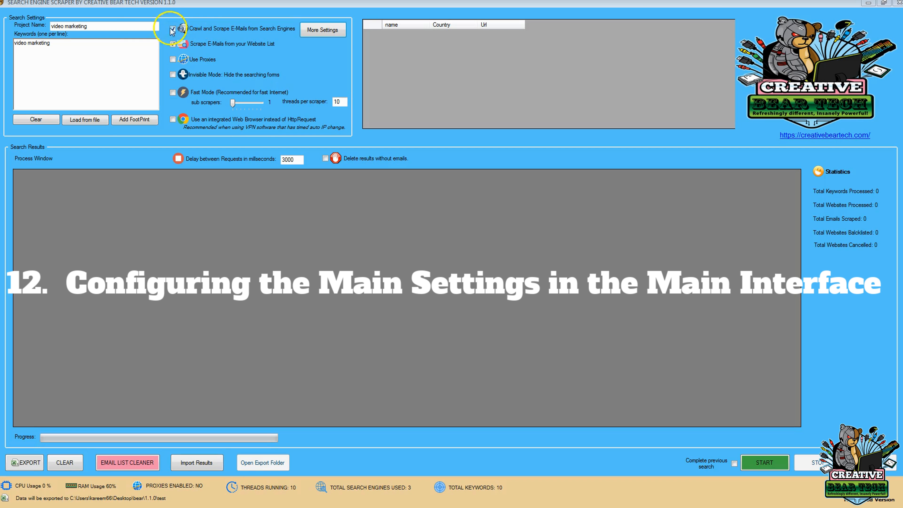
Add video and youtube on separate lines to the project's search keywords
left_click(122, 27)
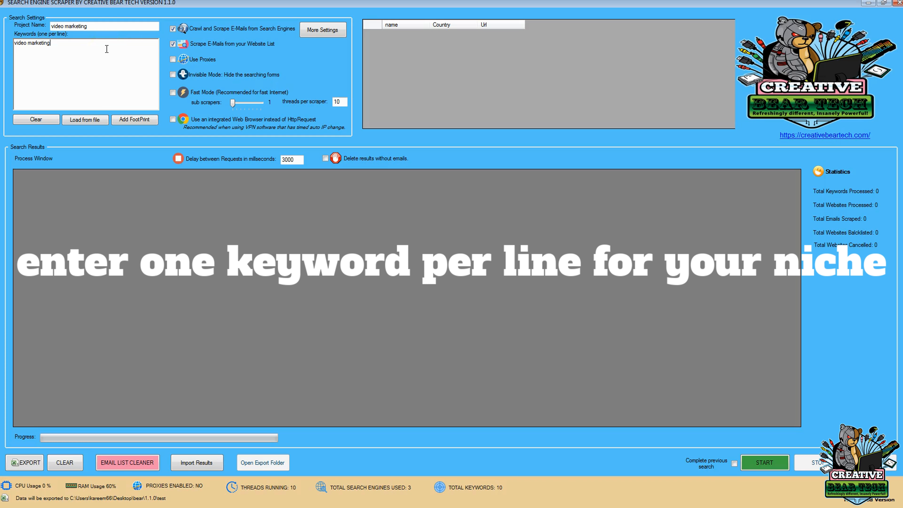
type("ideo")
key("Return")
type("youtuber")
key("BackSpace")
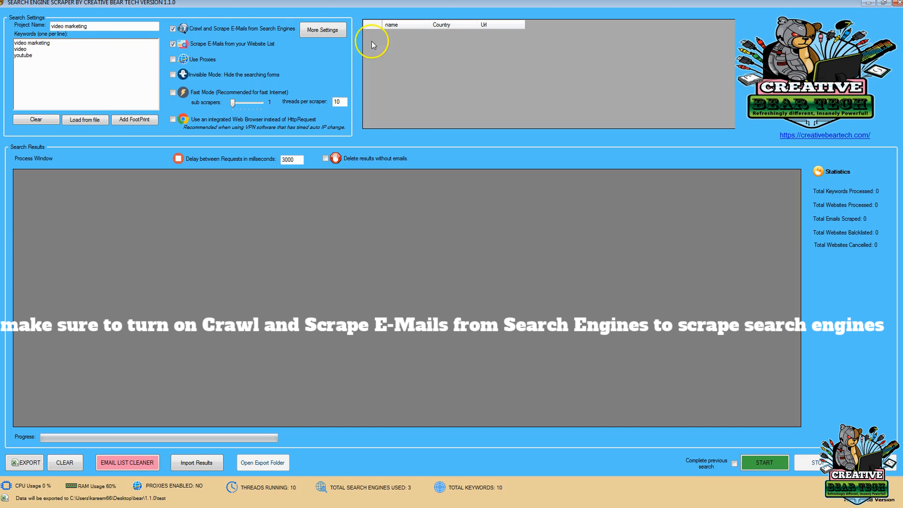
Check the selected search sources and the loaded website list in the settings, and save and close them
left_click(308, 36)
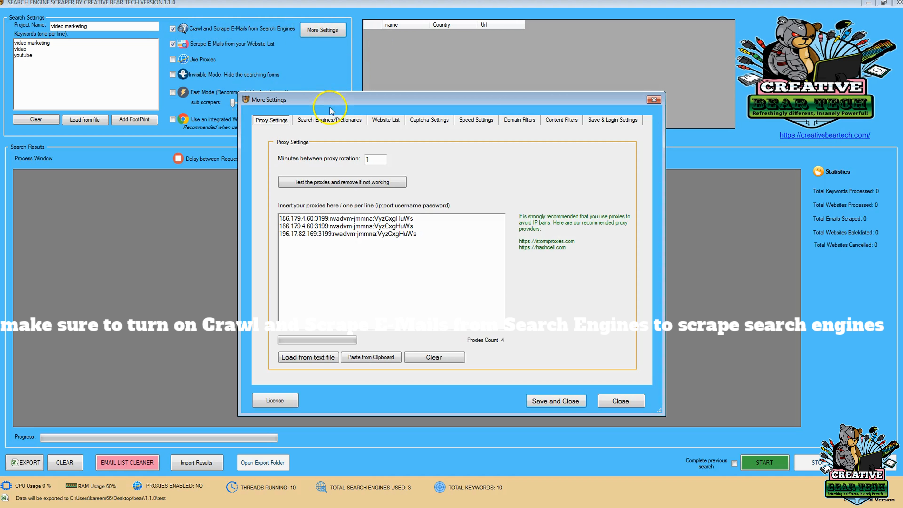
left_click(327, 123)
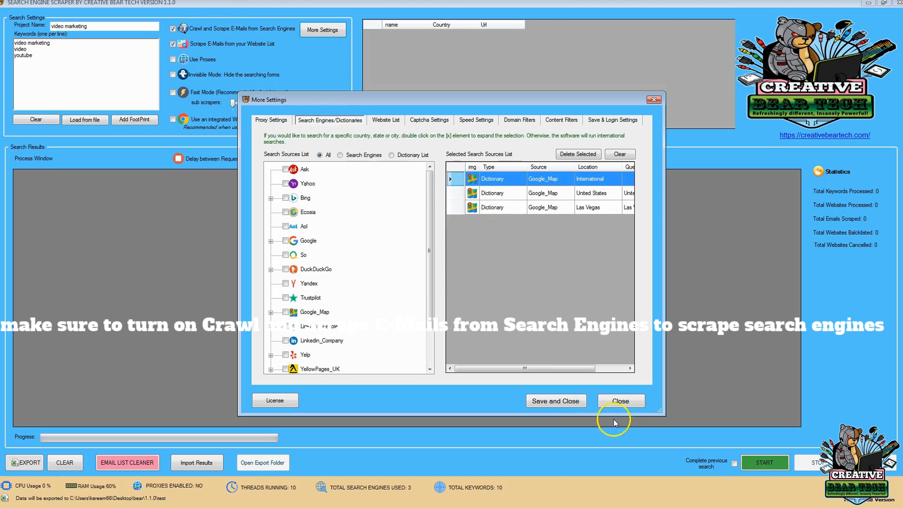
left_click(619, 399)
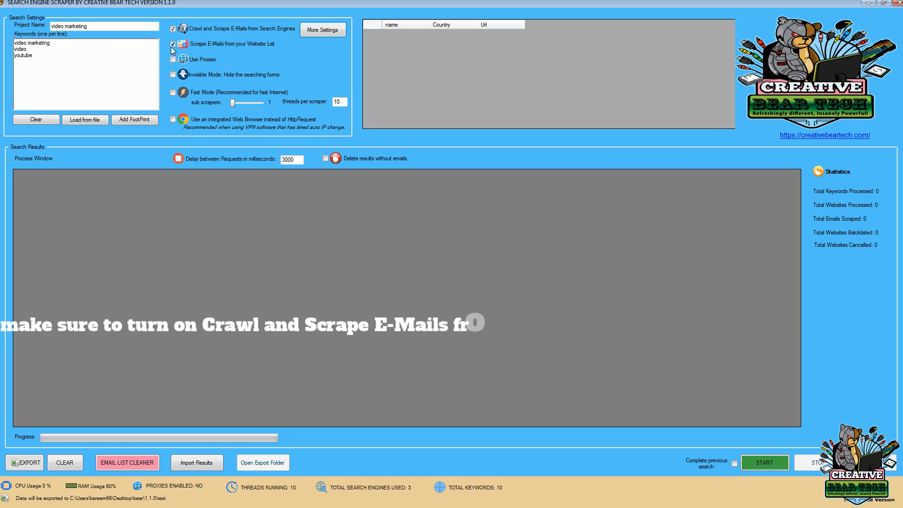
left_click(318, 30)
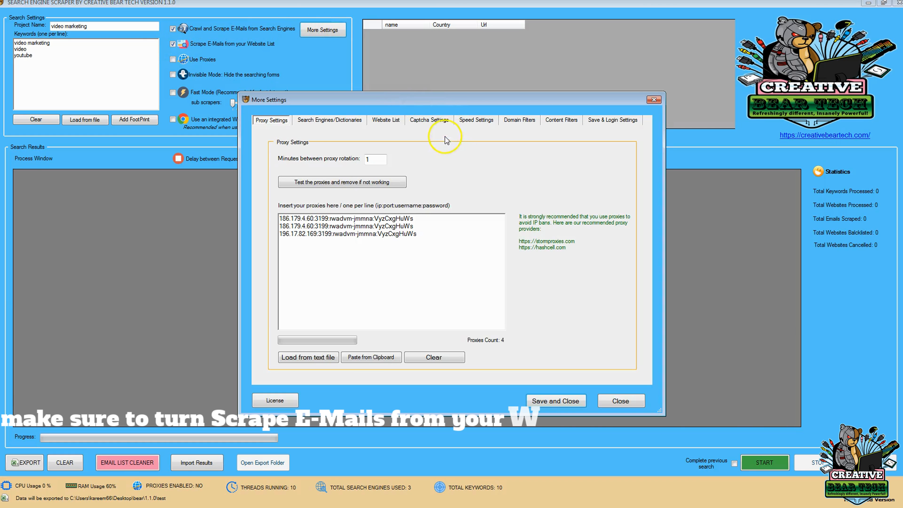
left_click(385, 121)
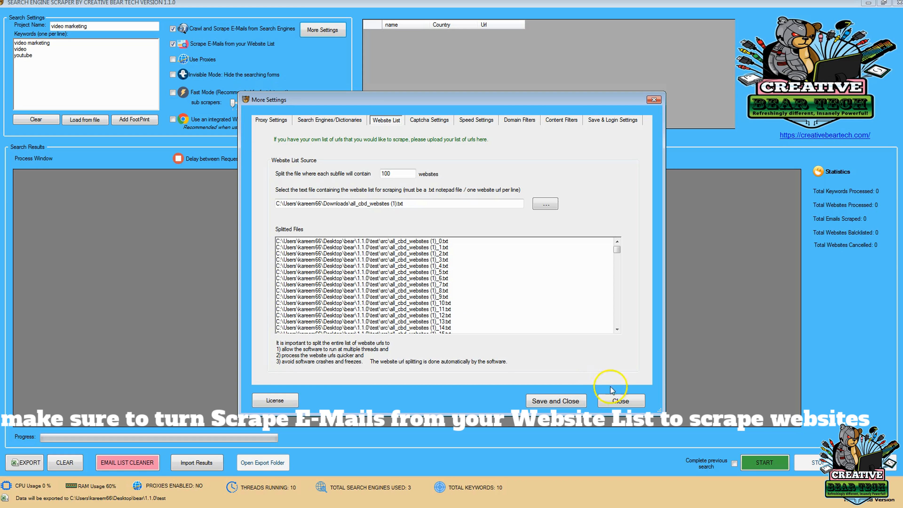
left_click(555, 401)
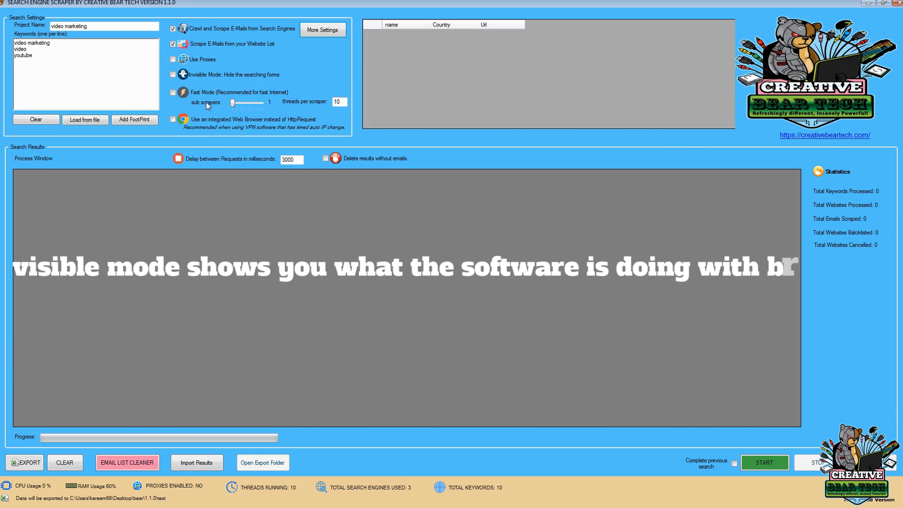
Set the sub scrapers to 3 and the threads per scraper to 2
left_click(177, 75)
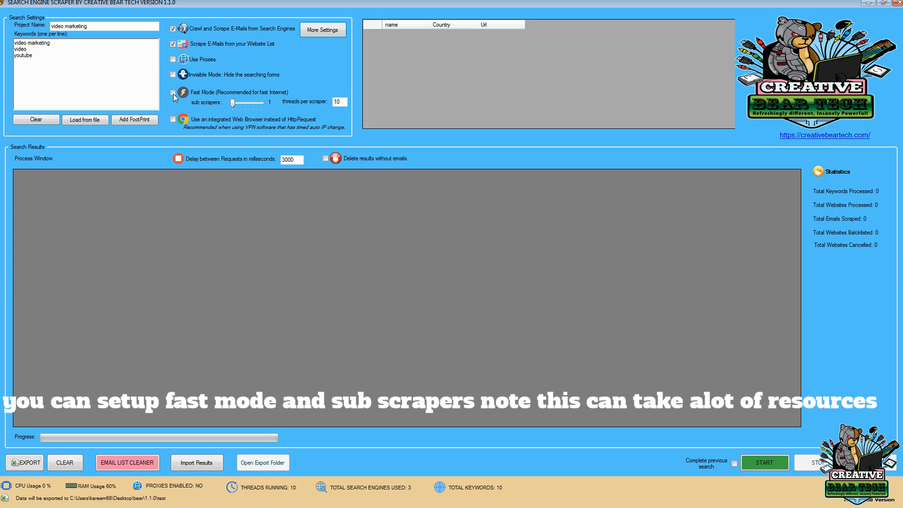
mouse_move(233, 103)
left_mouse_down()
mouse_move(261, 108)
mouse_move(233, 110)
left_mouse_up()
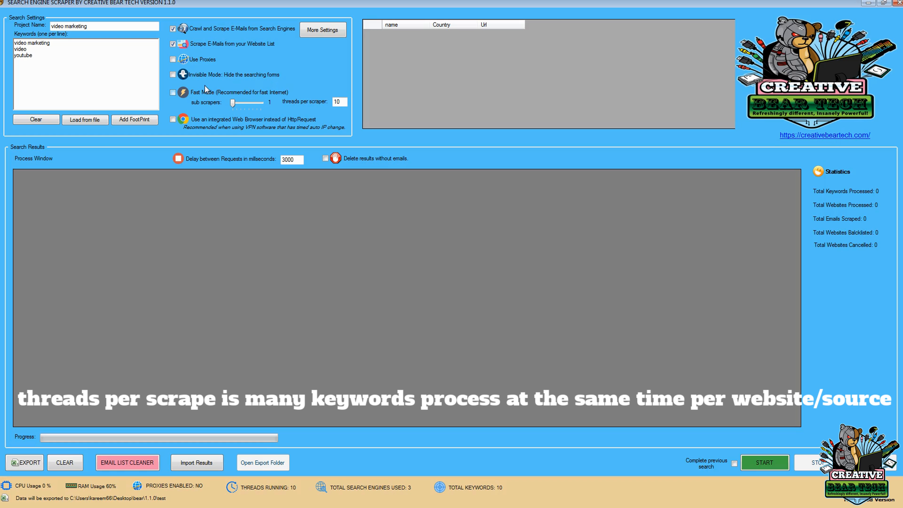
left_click_drag(232, 101, 239, 106)
double_click(340, 102)
type("2")
Enable the integrated web browser instead of HttpRequest and turn on deleting results without emails
left_click(291, 119)
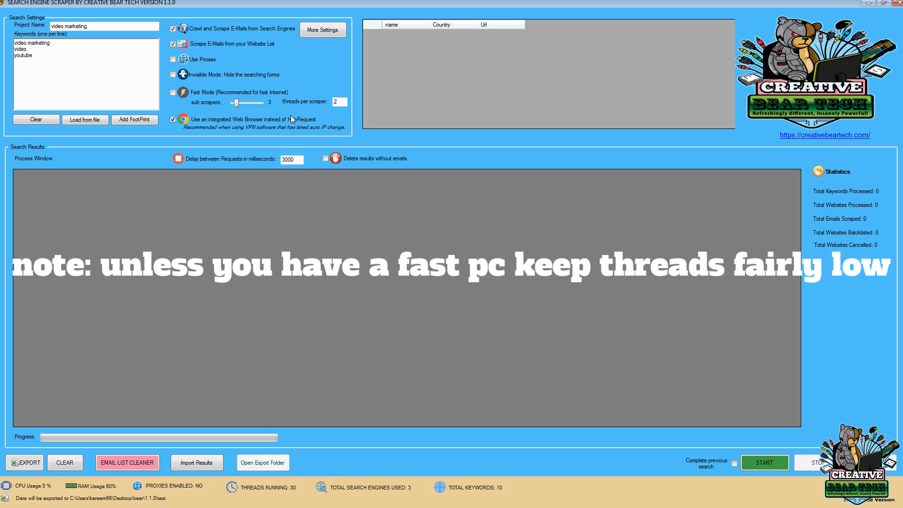
left_click(294, 160)
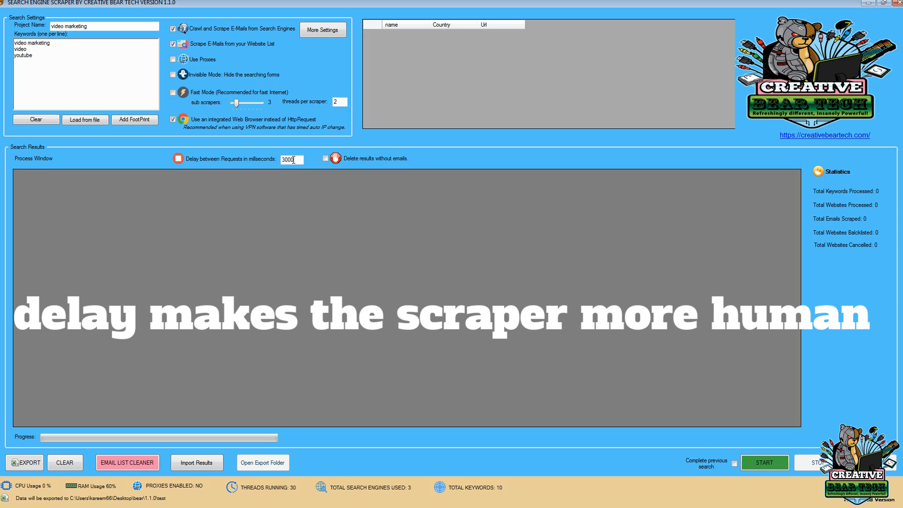
left_click(325, 160)
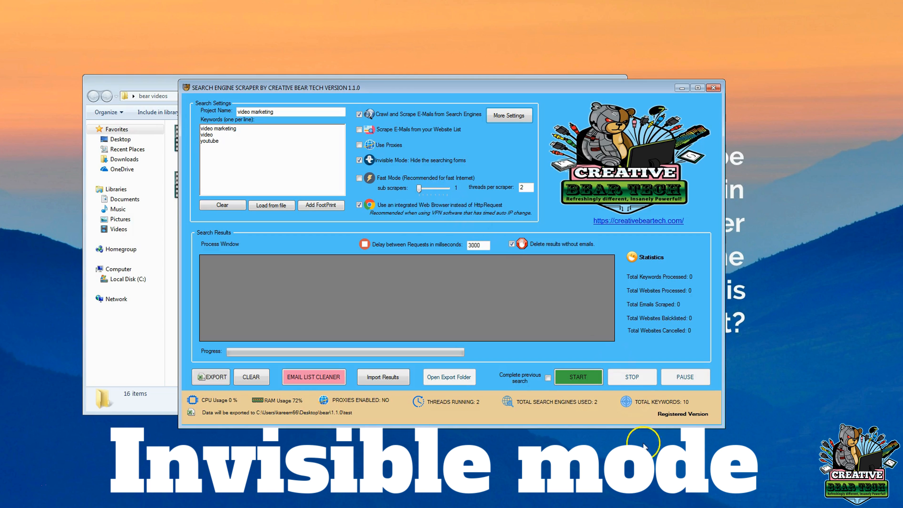
Run the video marketing search in invisible mode and stop it after some results are collected
left_click(580, 377)
left_click(579, 377)
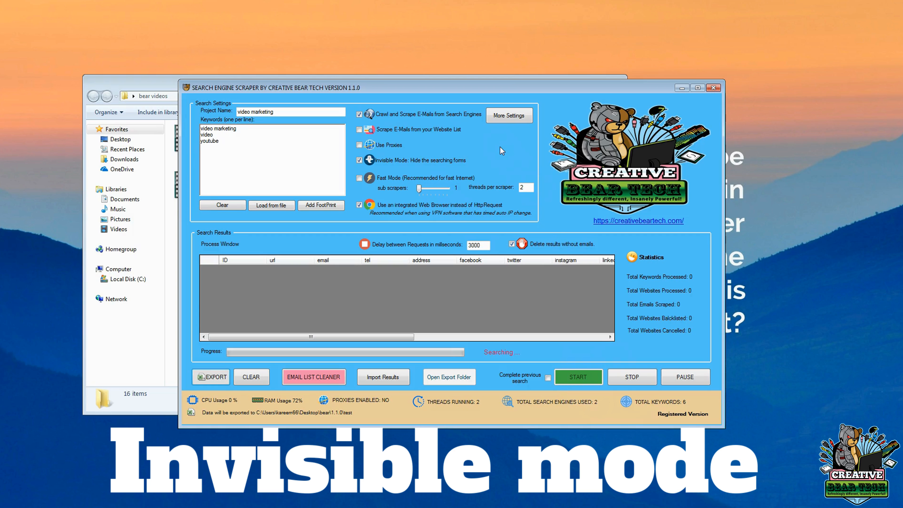
left_click(481, 150)
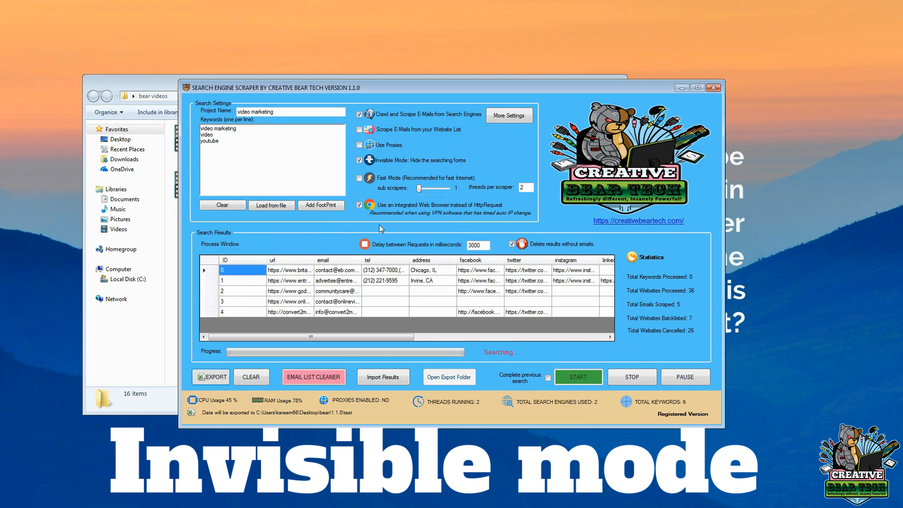
left_click(622, 379)
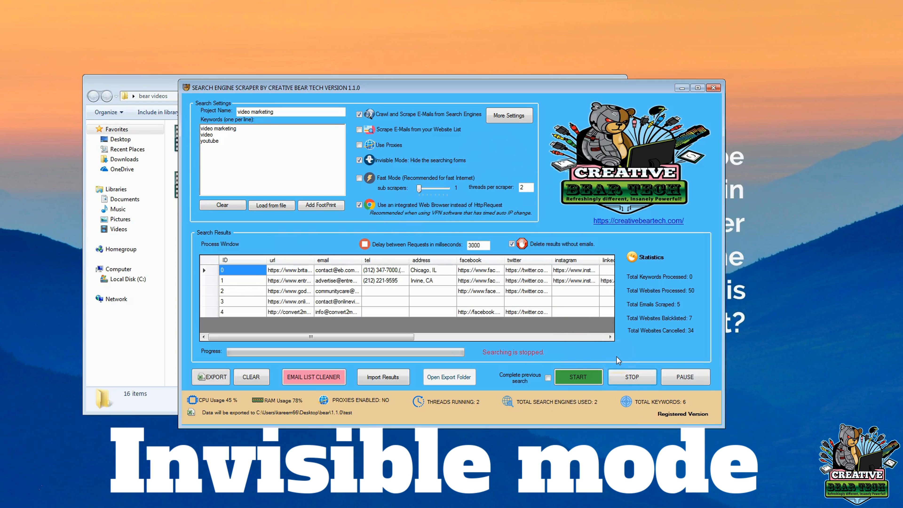
Turn off invisible mode and start the search again with the searching forms shown
left_click(359, 160)
left_click(578, 377)
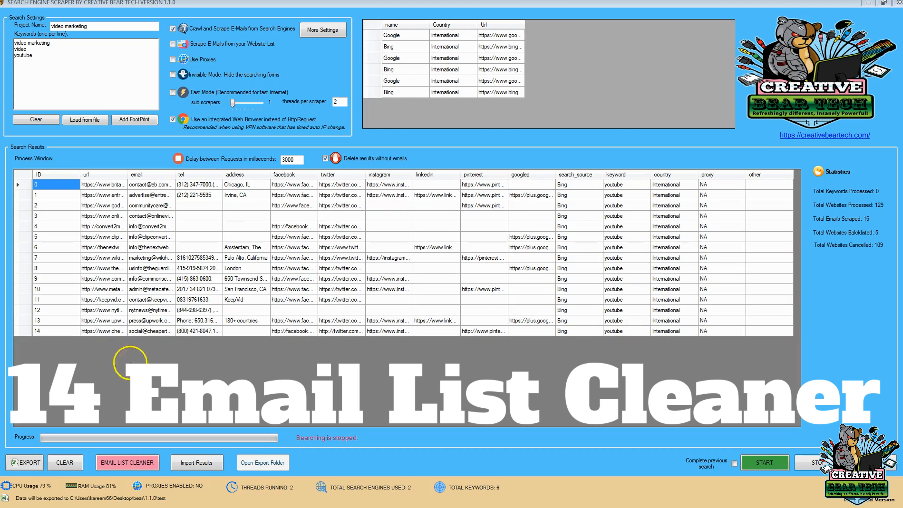
Open the Email List Cleaner and examine its domain, duplicate and keyword filters for the scraped e-mails
left_click(126, 466)
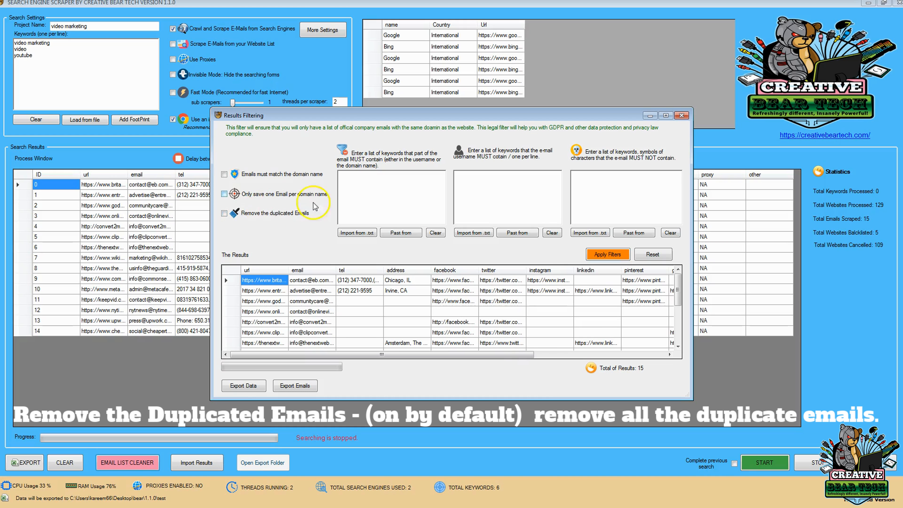
left_click(483, 177)
left_click(605, 181)
left_click(387, 187)
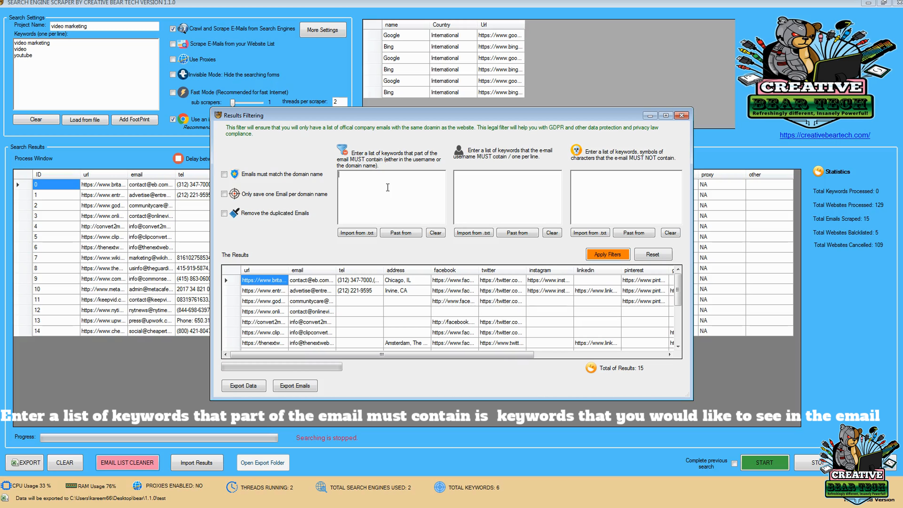
left_click(388, 187)
left_click(478, 193)
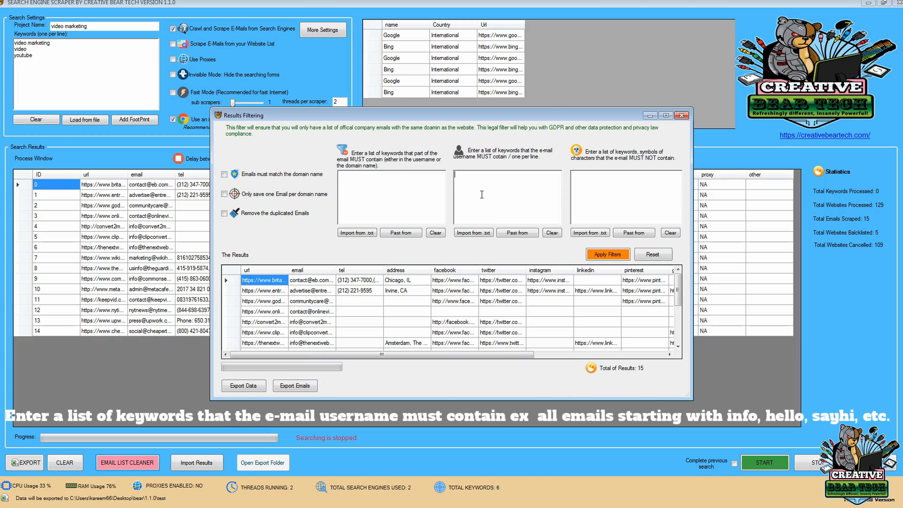
left_click(481, 194)
left_click(580, 187)
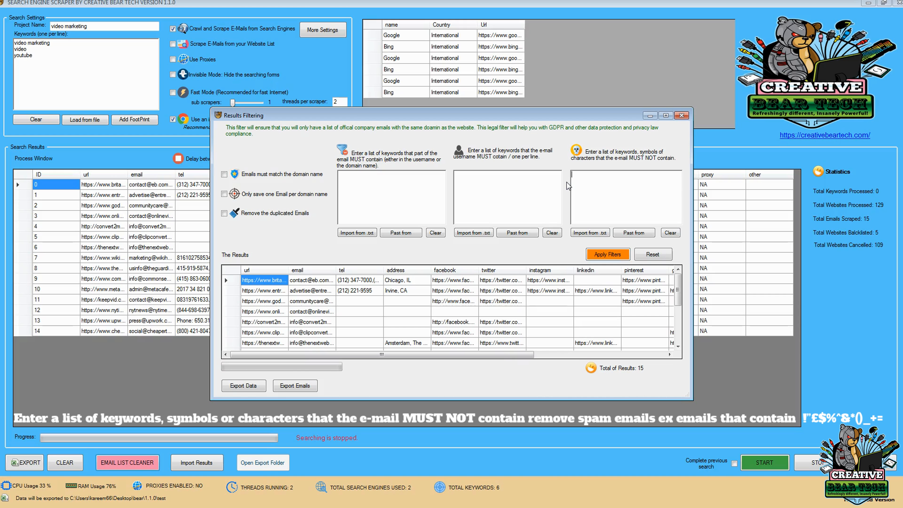
left_click(585, 192)
left_click(608, 257)
left_click(646, 256)
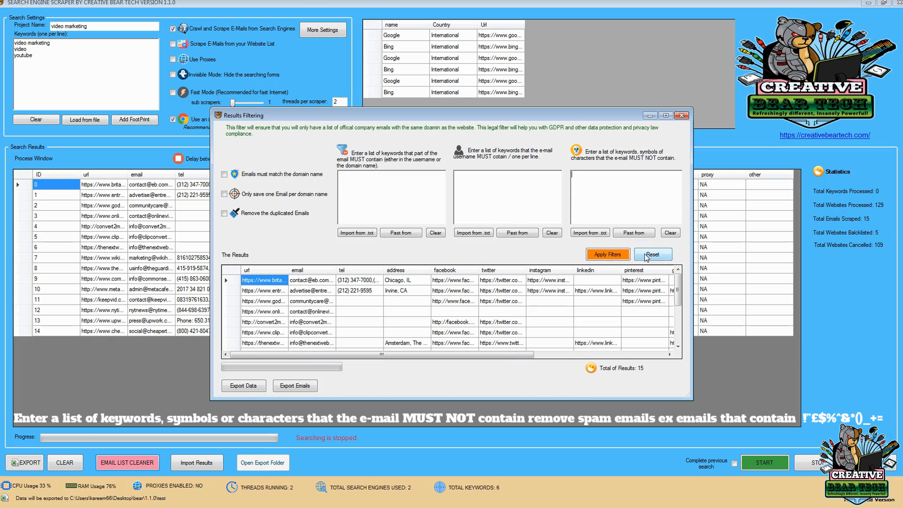
left_click(253, 381)
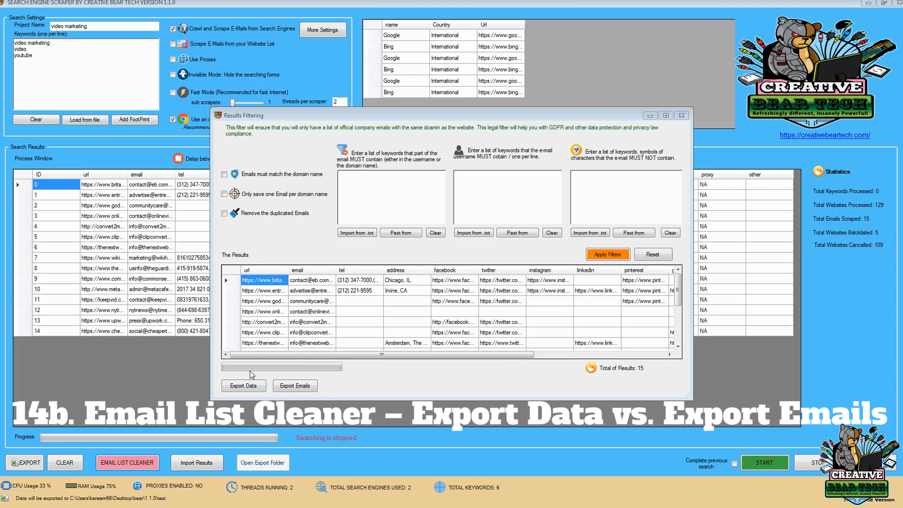
left_click(249, 387)
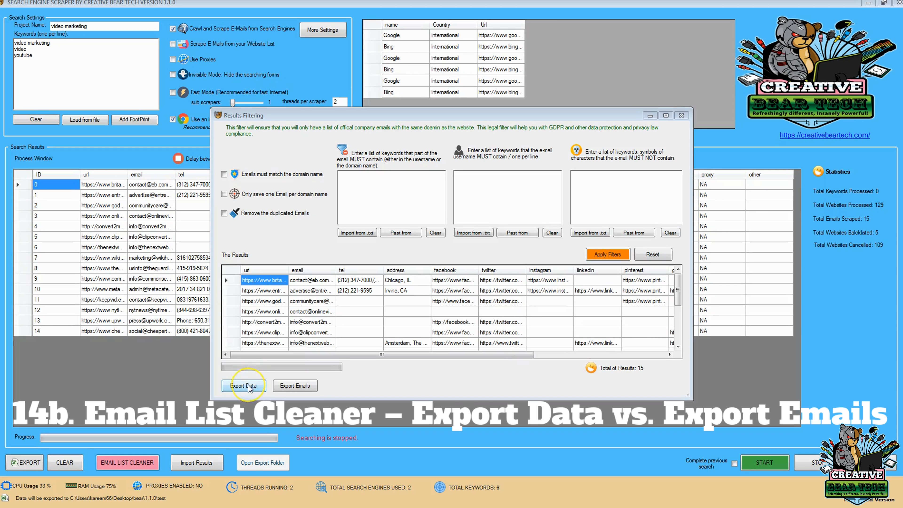
left_click(292, 386)
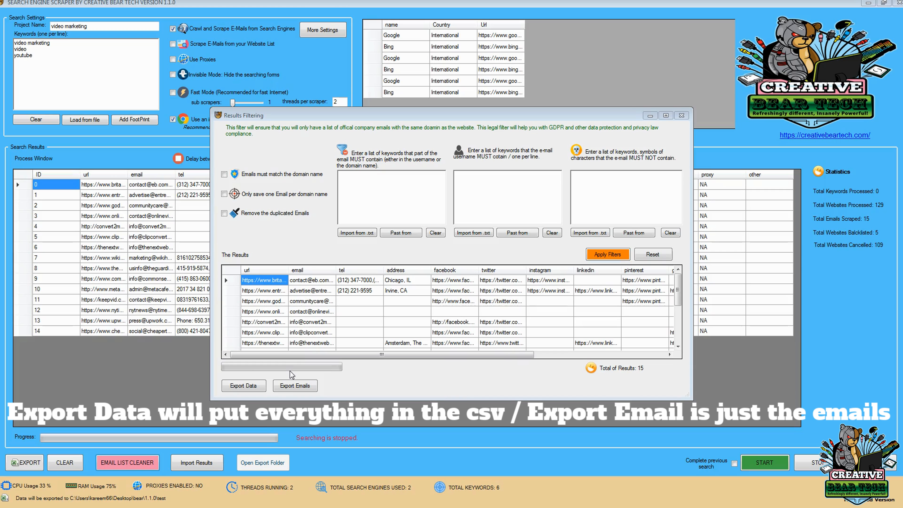
left_click(283, 386)
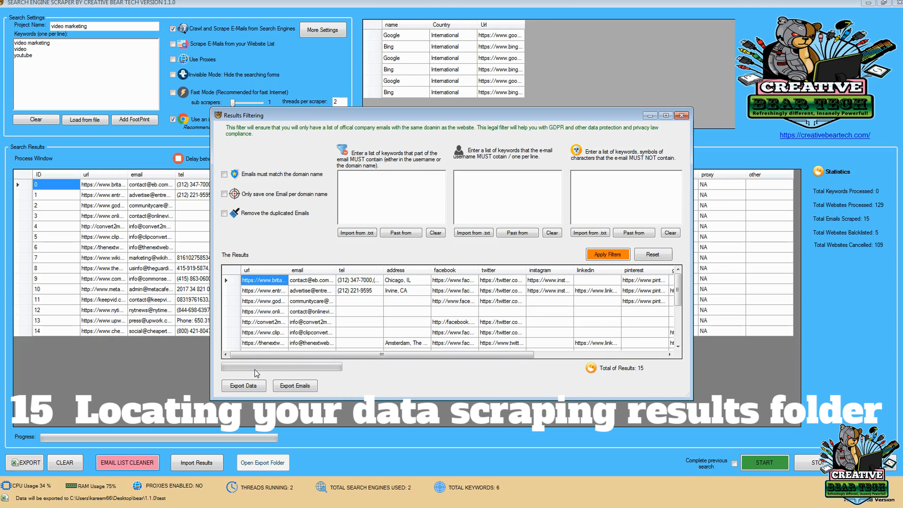
left_click(242, 385)
left_click(413, 236)
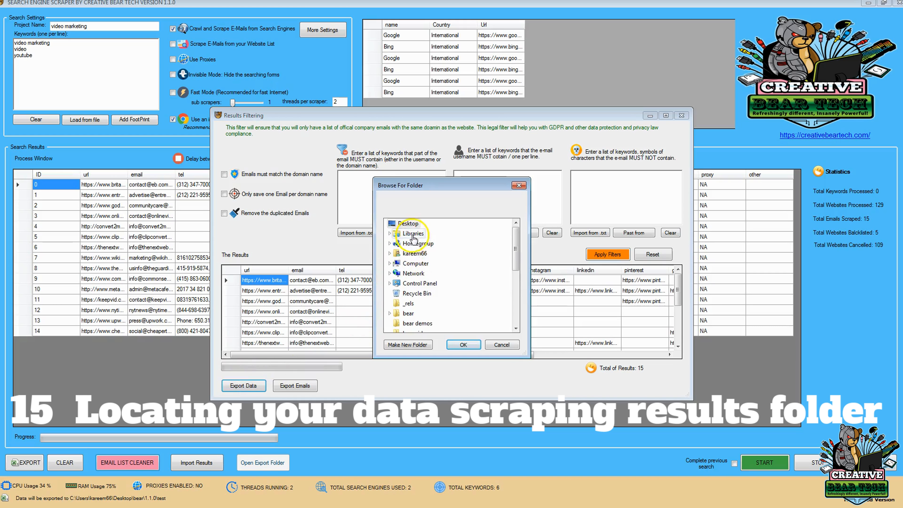
left_click(502, 344)
left_click(681, 115)
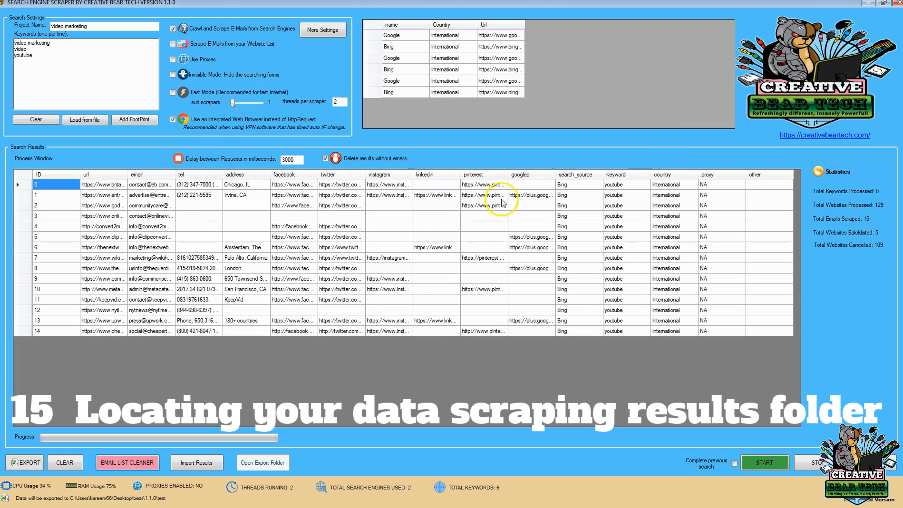
Export the scraped search results and check the export folder in the Save & Login Settings
left_click(23, 463)
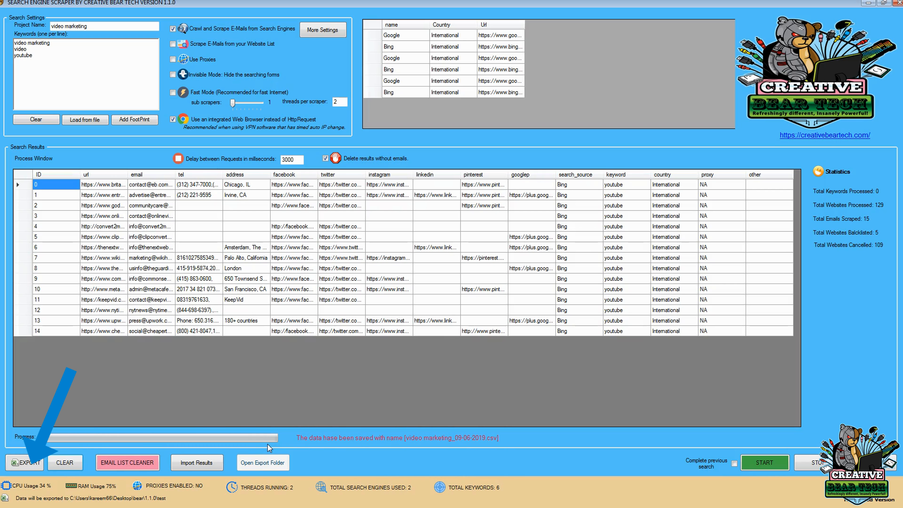
left_click(315, 34)
left_click(610, 120)
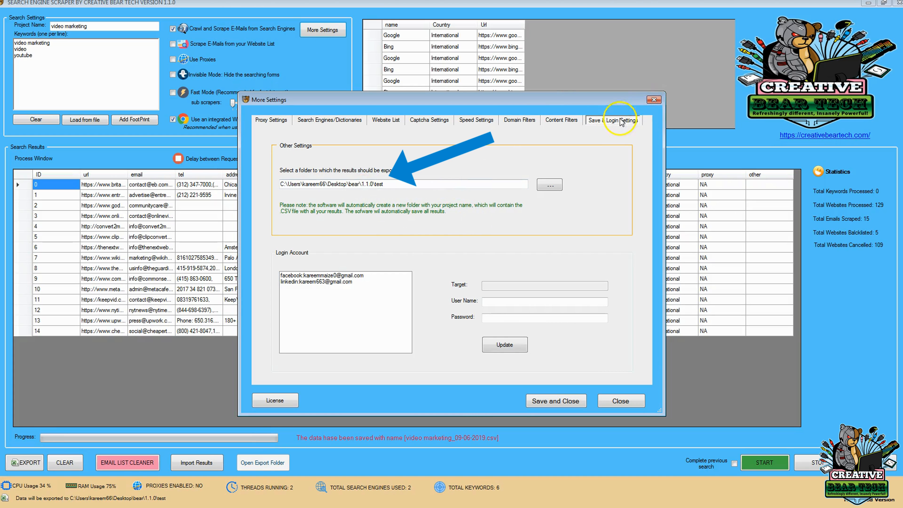
left_click(648, 100)
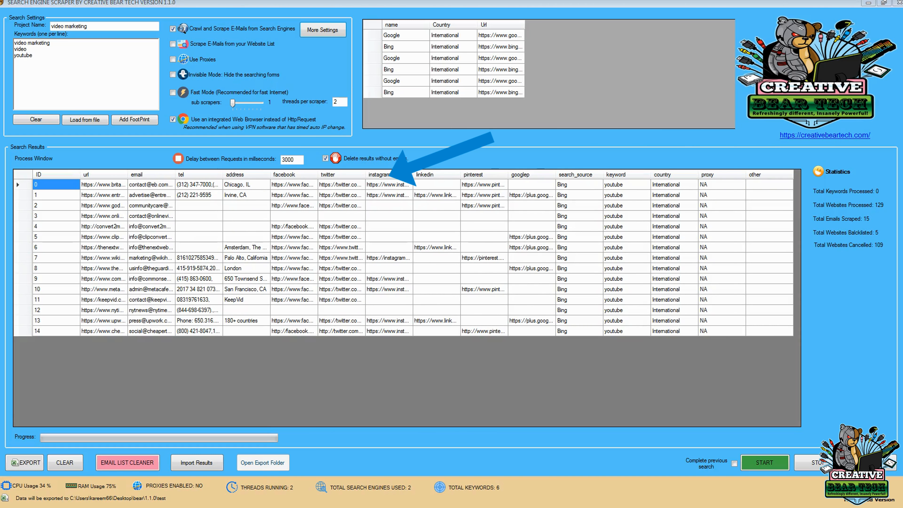
Switch to the file explorer, open video marketing_09-06-2019 from the test\video marketing folder and fit its url2 column to the contents
key("alt+Tab")
scroll(332, 233, "up", 6)
scroll(332, 233, "up", 1)
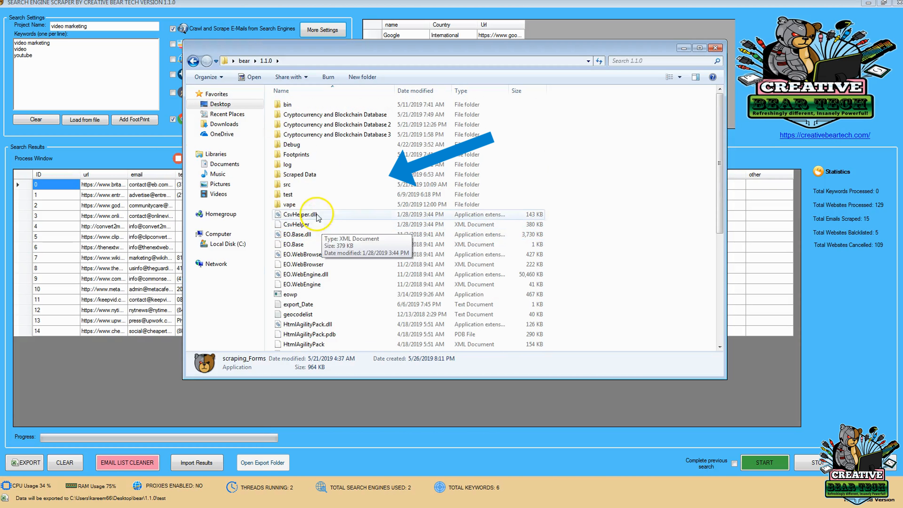
double_click(298, 195)
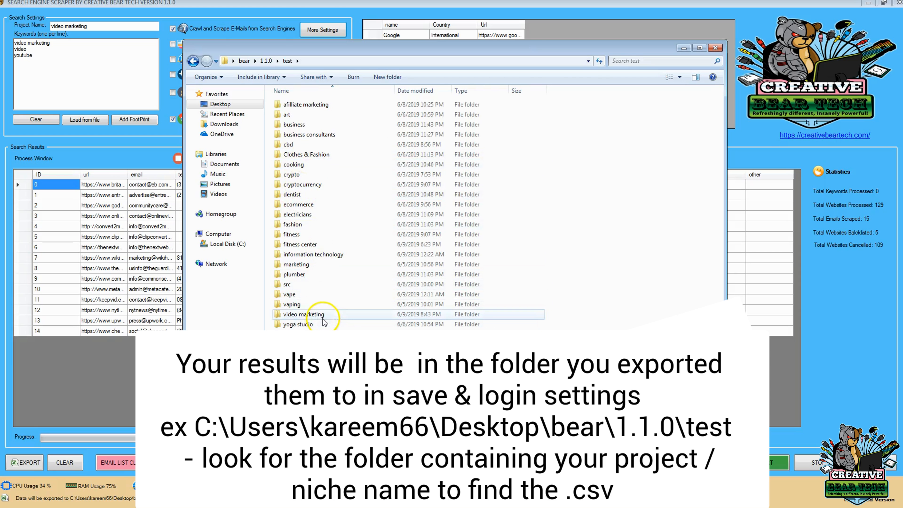
double_click(313, 314)
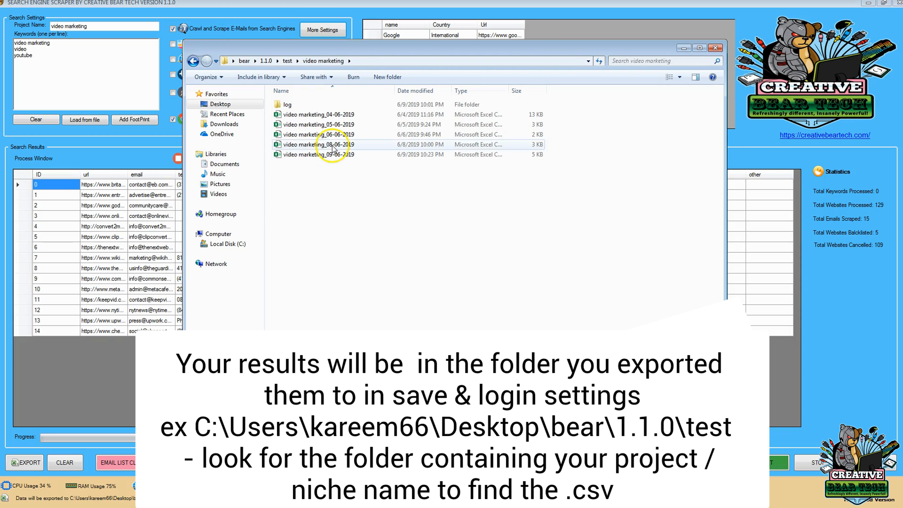
left_click(325, 157)
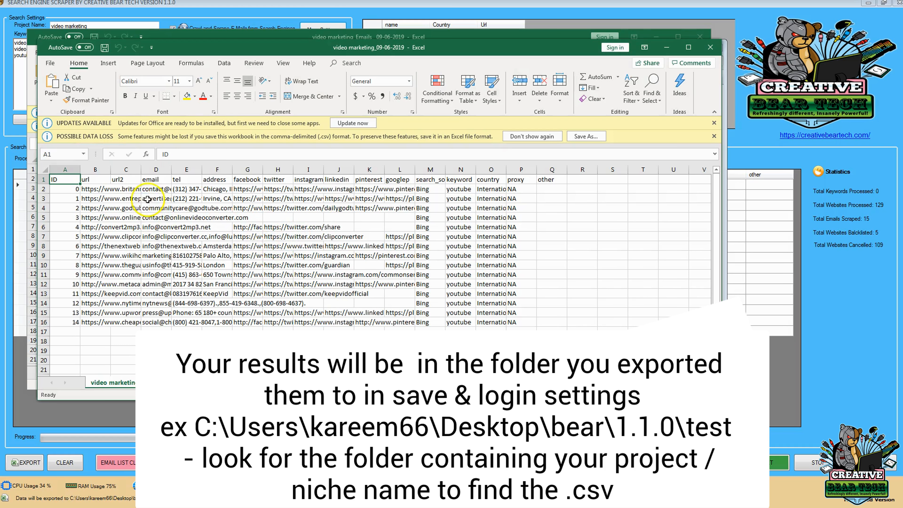
double_click(143, 170)
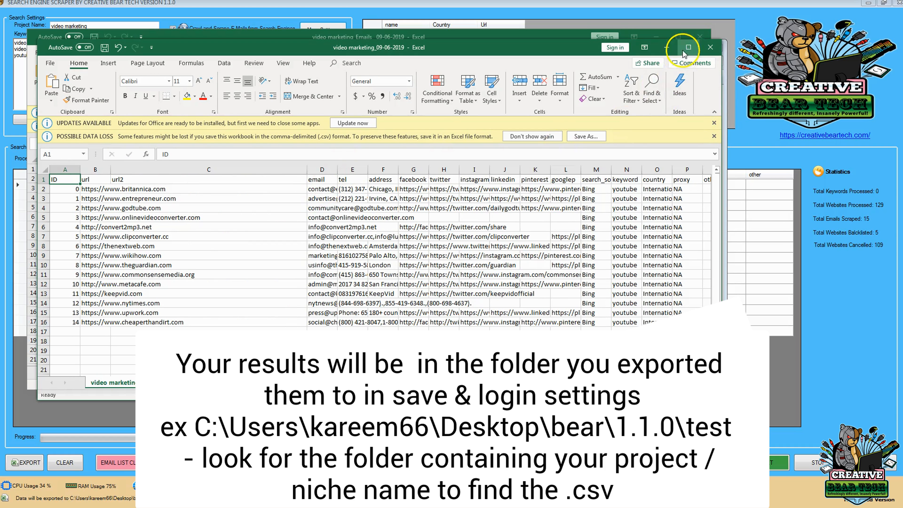
Minimize both open Excel workbooks and close the video marketing folder window
left_click(667, 48)
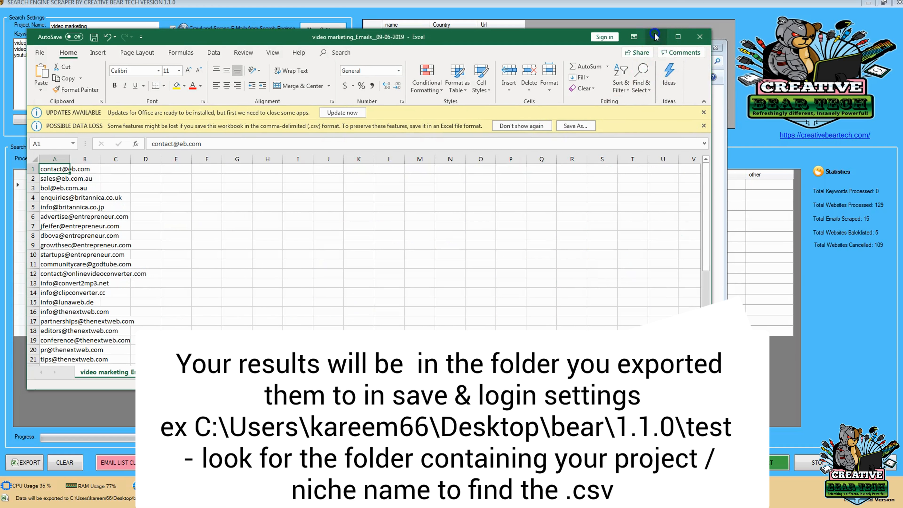
left_click(656, 37)
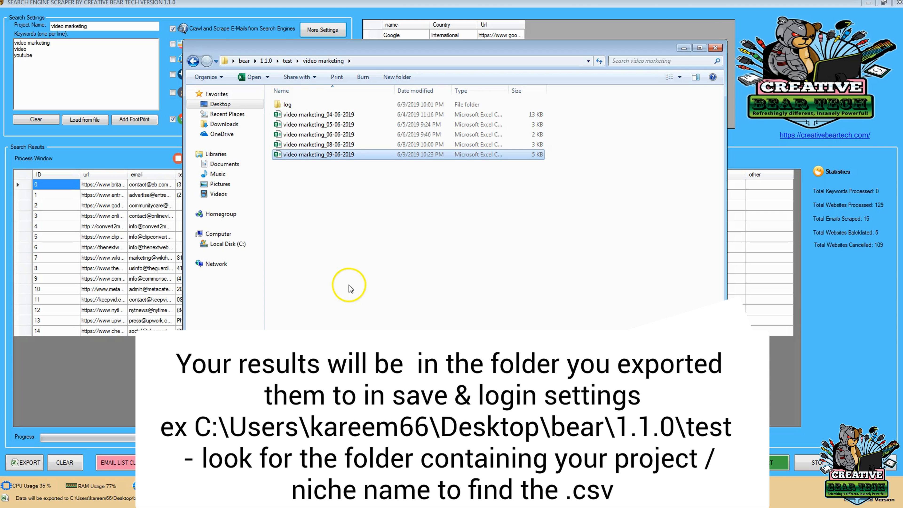
left_click(716, 48)
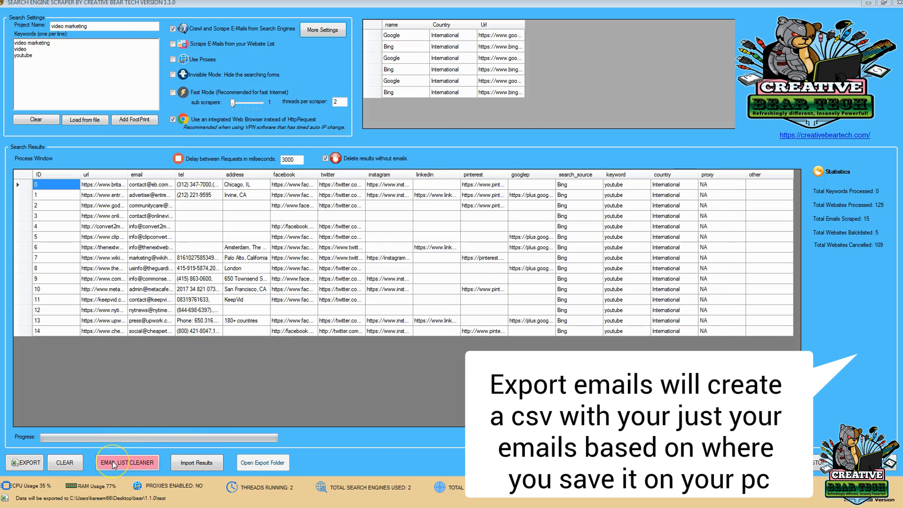
Export only the e-mails from the Email List Cleaner, accepting the destination folder
left_click(113, 460)
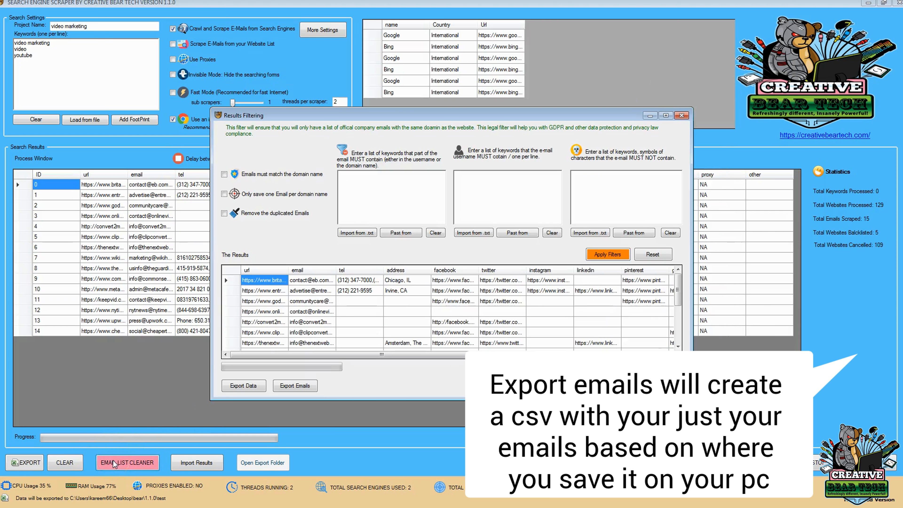
left_click(293, 385)
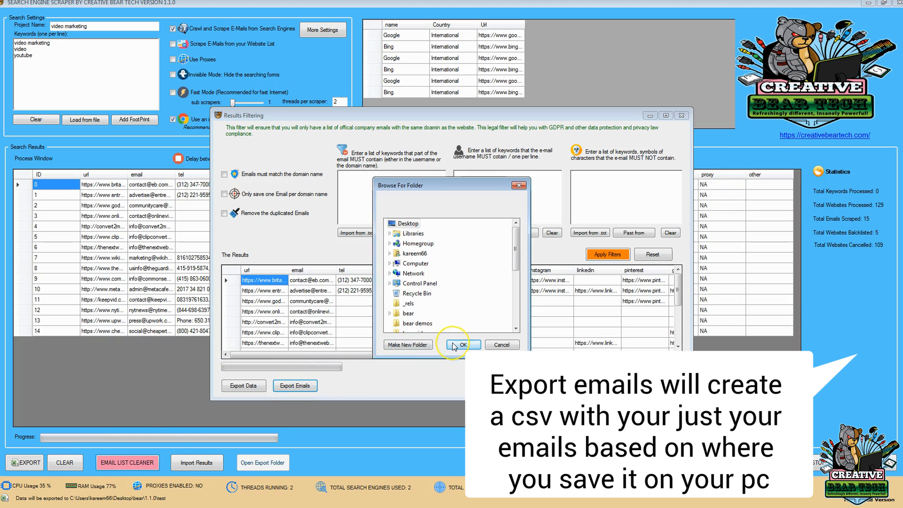
left_click(461, 345)
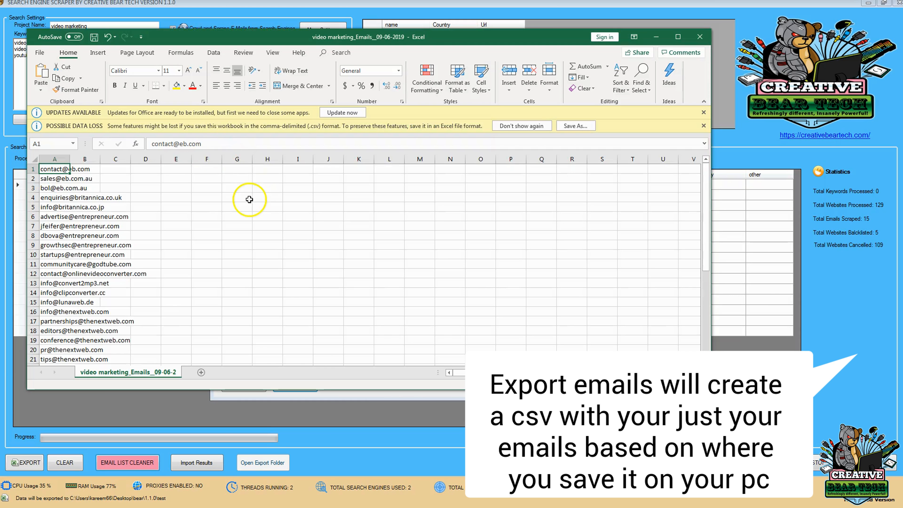
In the exported e-mails workbook, widen column B, look through the address list and dismiss the data loss and update notices
left_click_drag(99, 157, 322, 158)
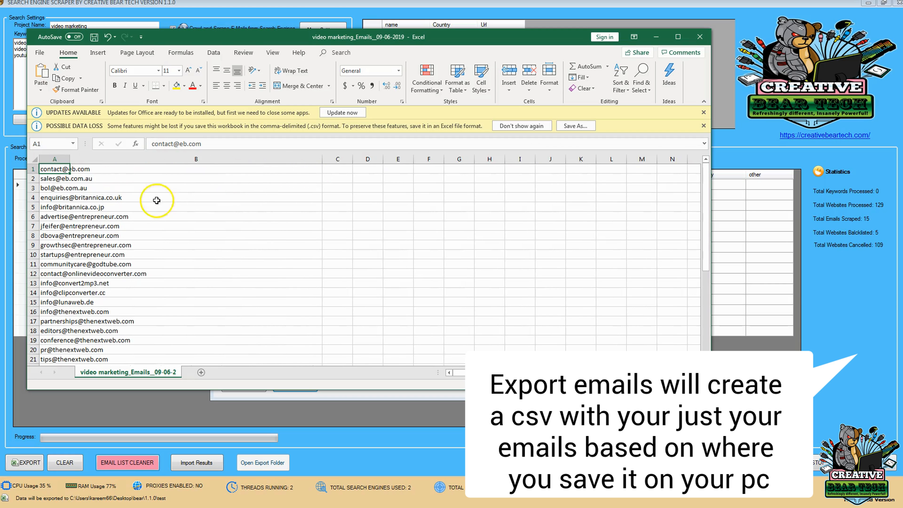
left_click(113, 178)
left_click(109, 196)
left_click(108, 216)
double_click(106, 271)
left_click(134, 322)
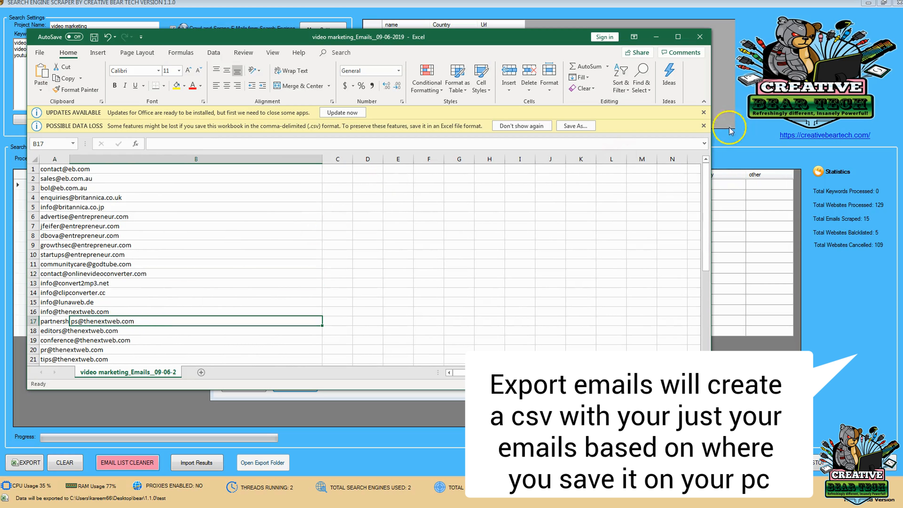
left_click(704, 125)
left_click(703, 113)
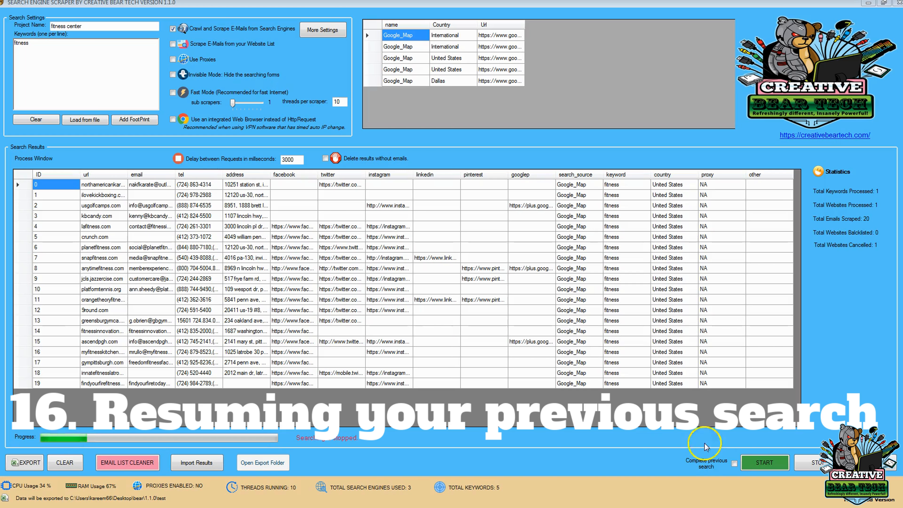
Enable completing the previous search and resume the stopped fitness center search
left_click(734, 465)
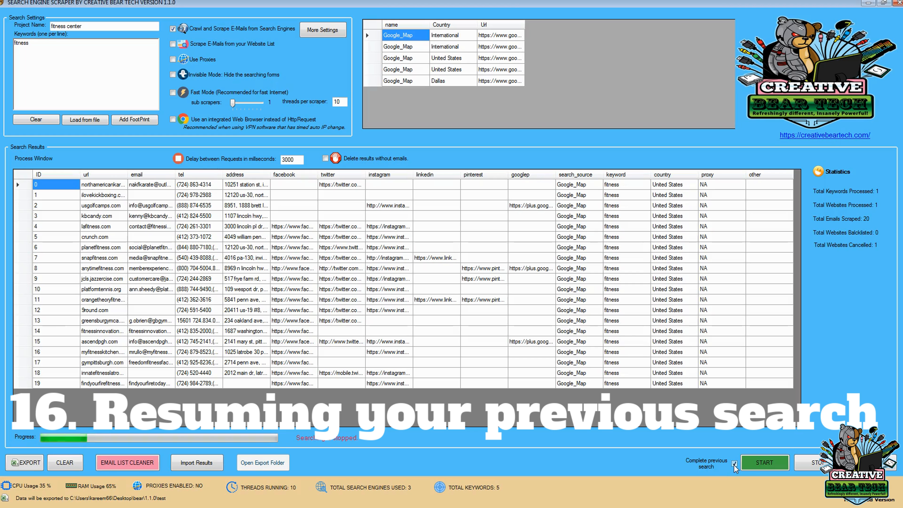
left_click(755, 463)
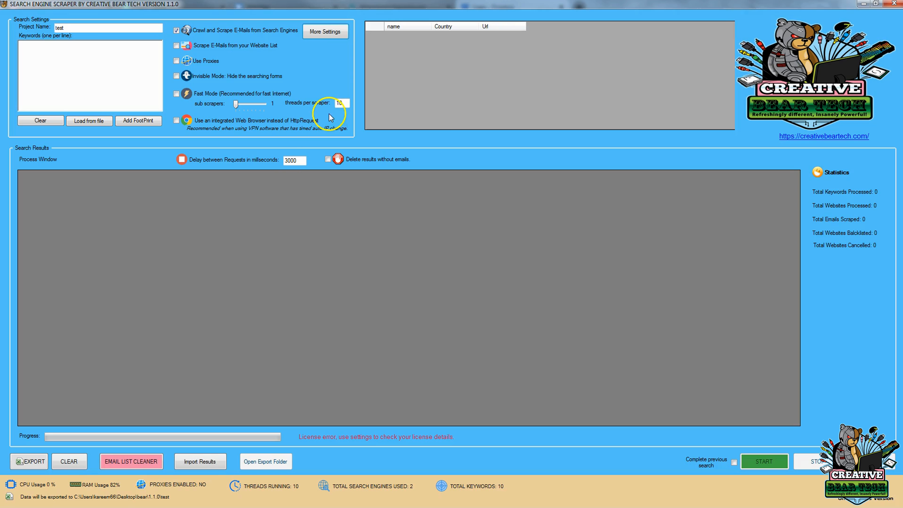
Review the Facebook and LinkedIn login accounts in the Save & Login Settings, and save and close the settings
left_click(320, 32)
left_click(603, 122)
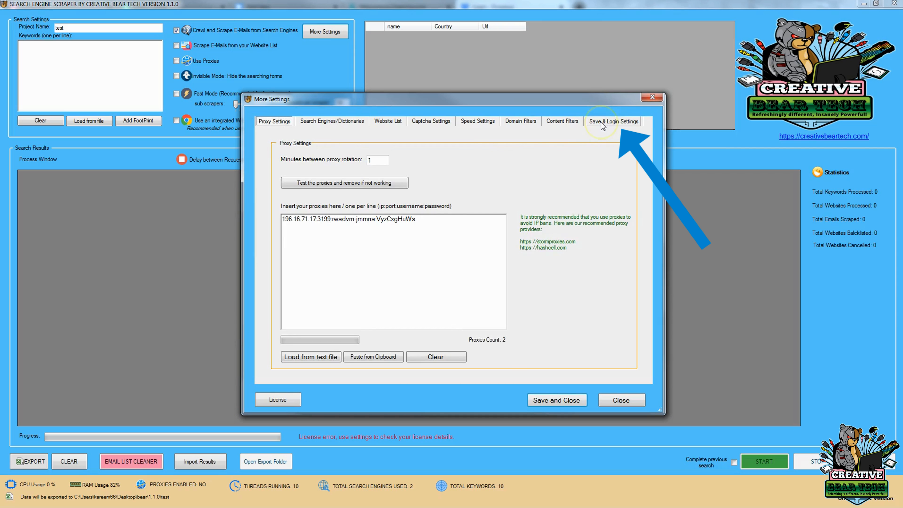
left_click(348, 275)
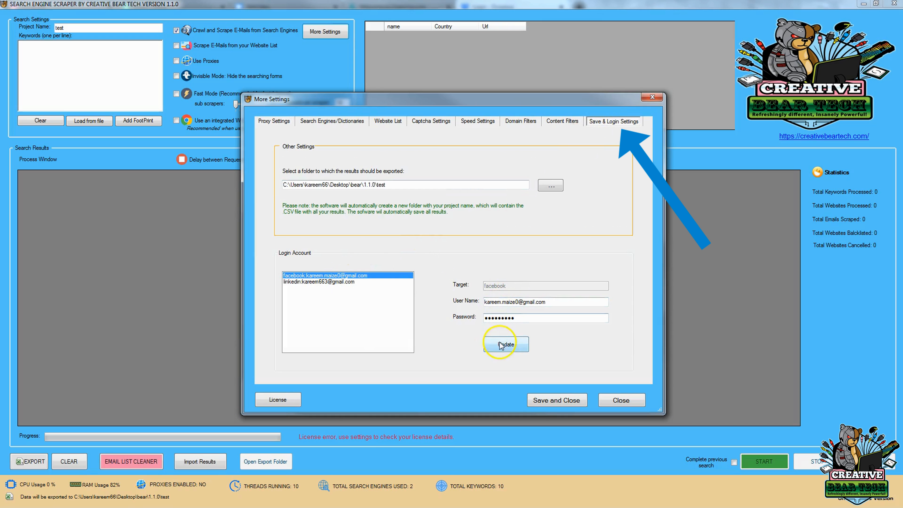
left_click(360, 282)
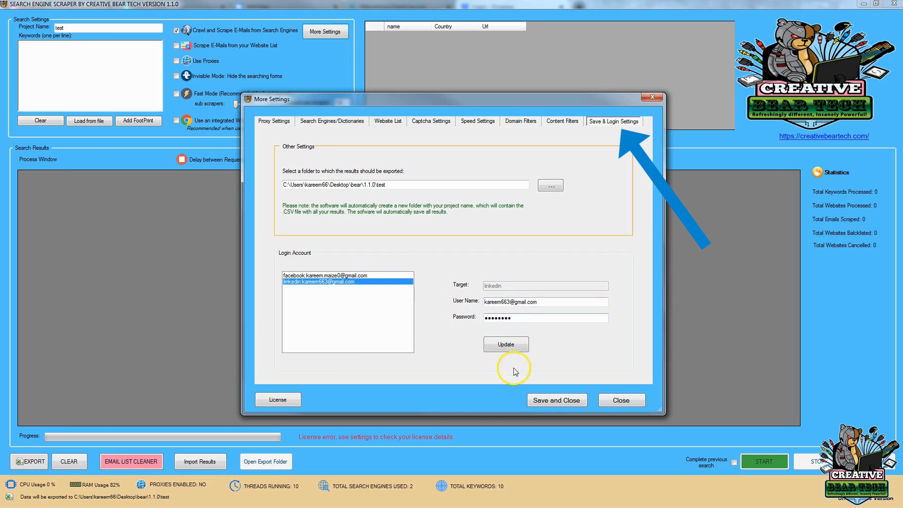
left_click(556, 400)
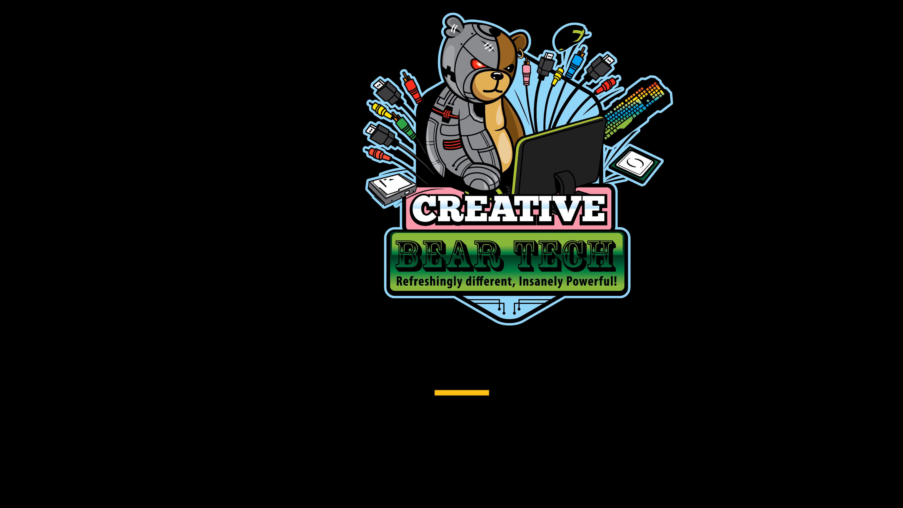